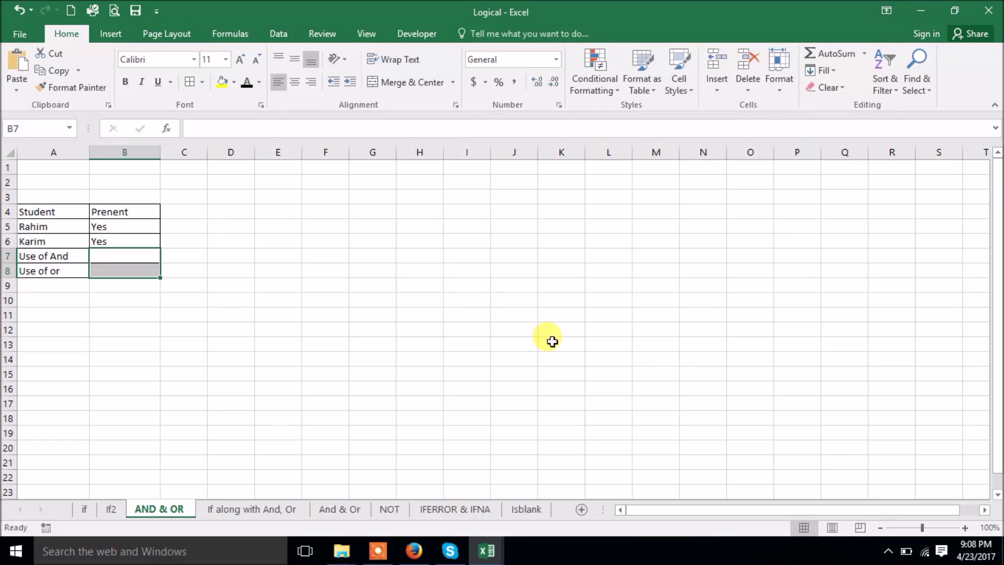
- In B7, enter =AND(B5="Yes",B6="Yes") to test whether both students are present
{"action": "left_click", "coordinate": [129, 253]}
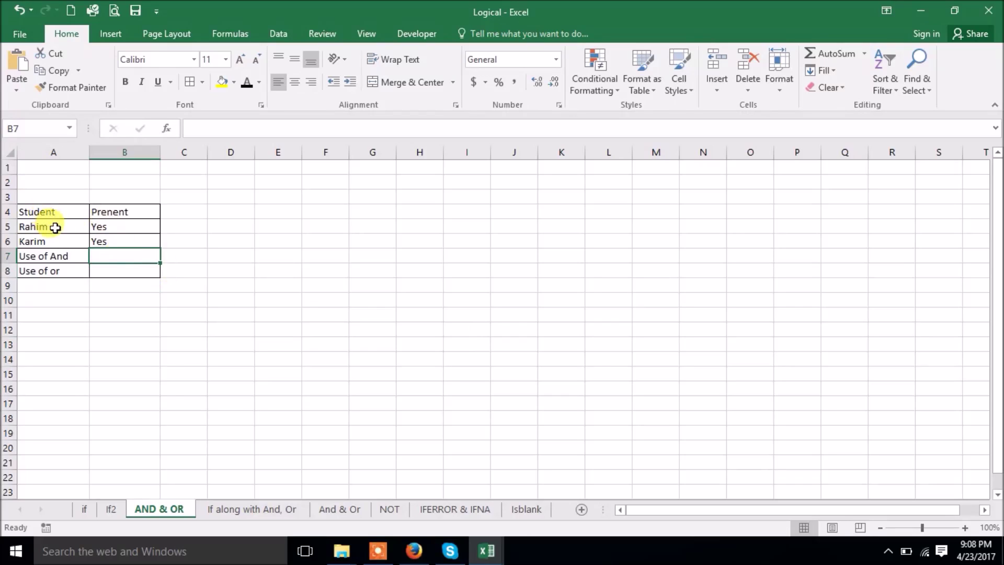
{"action": "left_click", "coordinate": [122, 244]}
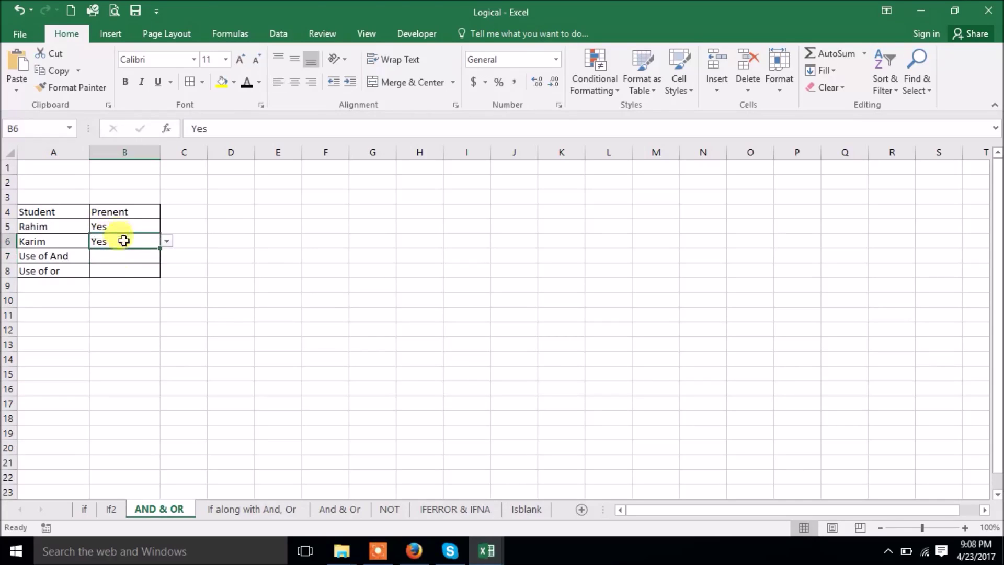
{"action": "left_click", "coordinate": [115, 255]}
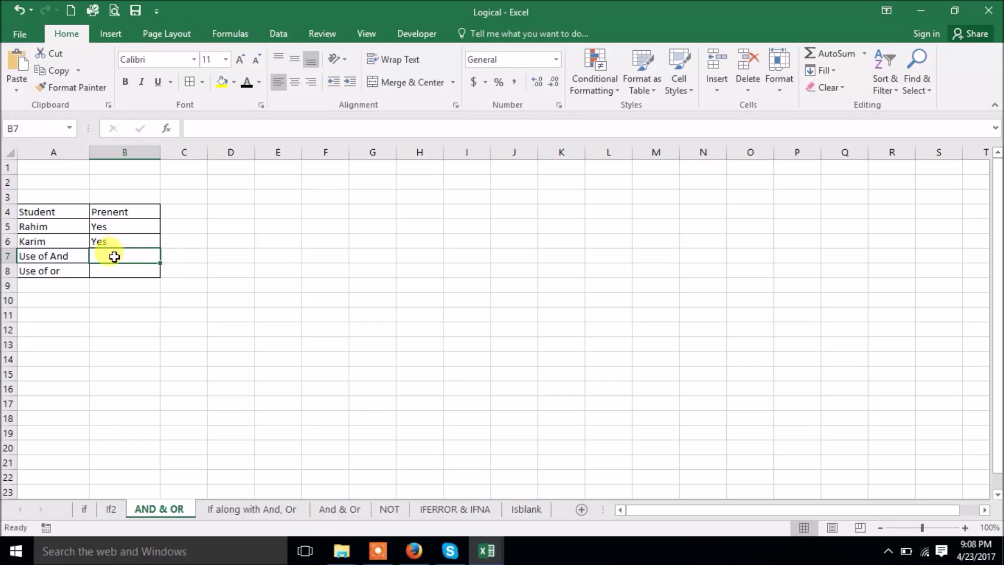
{"action": "type", "text": "=and"}
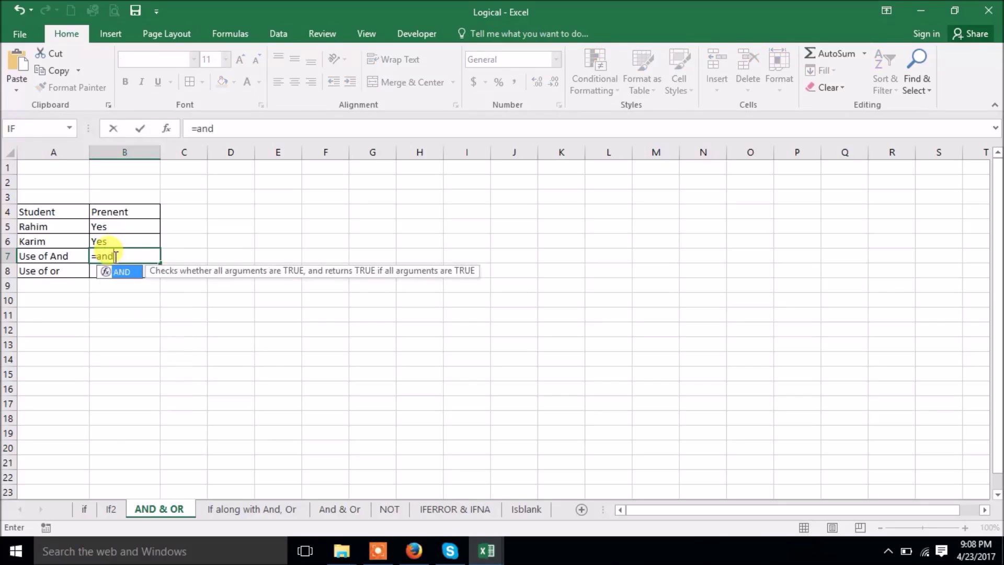
{"action": "key", "text": "Tab"}
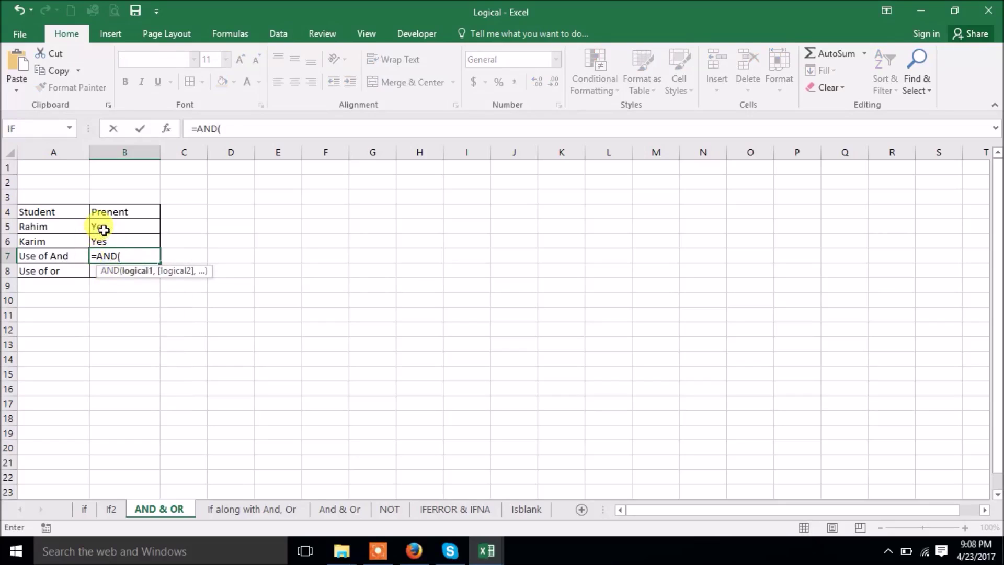
{"action": "left_click", "coordinate": [100, 228]}
{"action": "type", "text": "=\""}
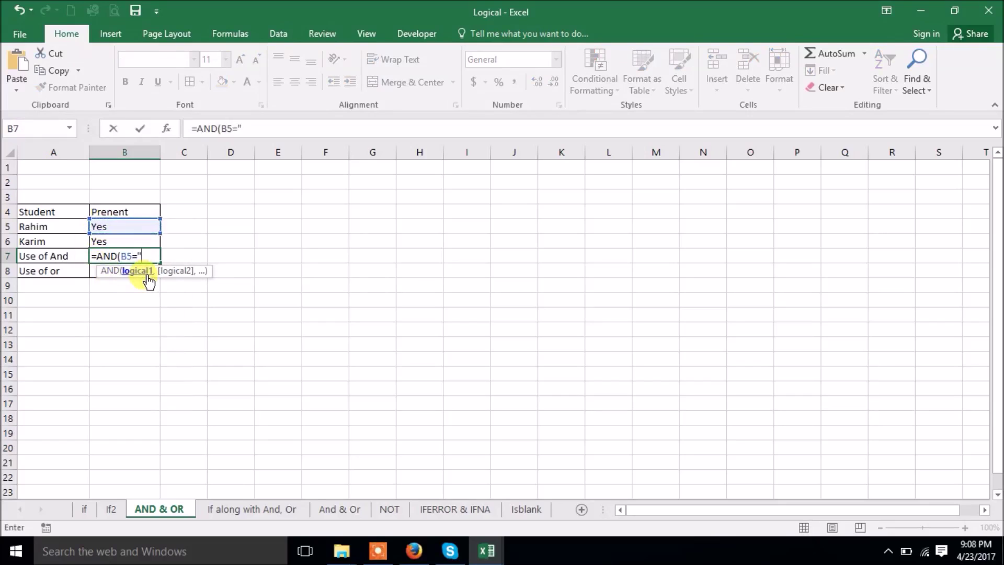
{"action": "type", "text": "Yes\""}
{"action": "type", "text": ","}
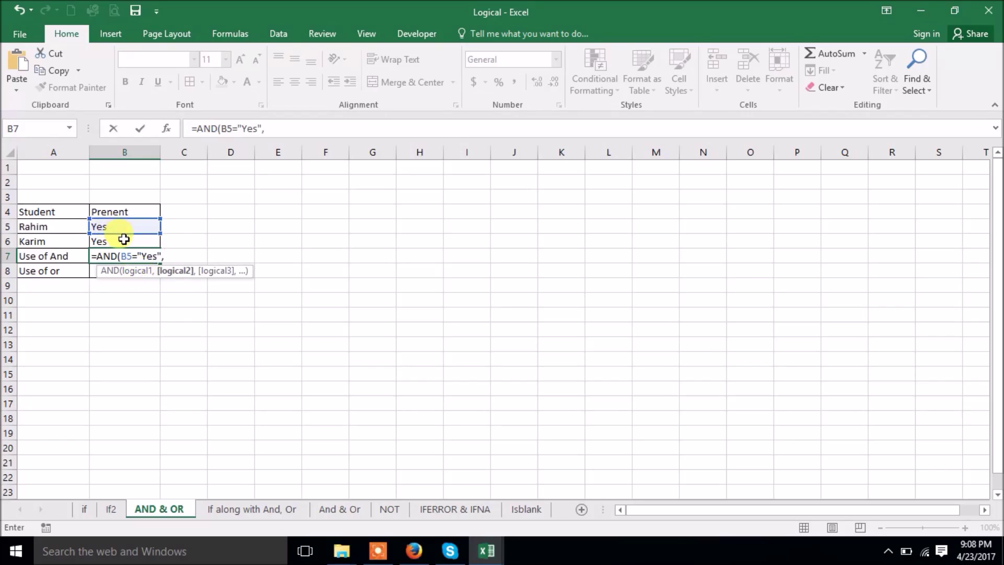
{"action": "left_click", "coordinate": [124, 240]}
{"action": "type", "text": "="}
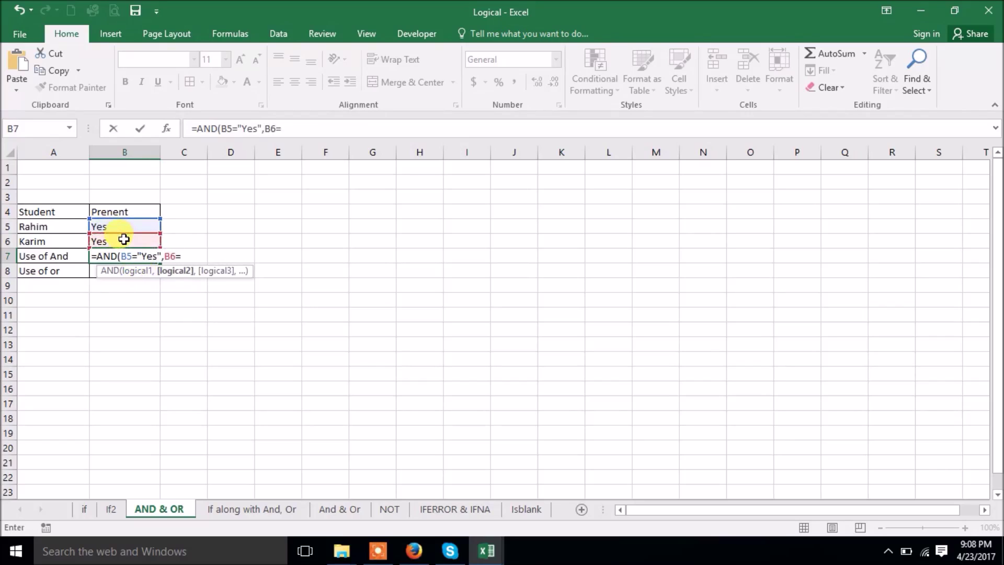
{"action": "type", "text": "\"Yes\""}
{"action": "type", "text": ")"}
{"action": "key", "text": "Return"}
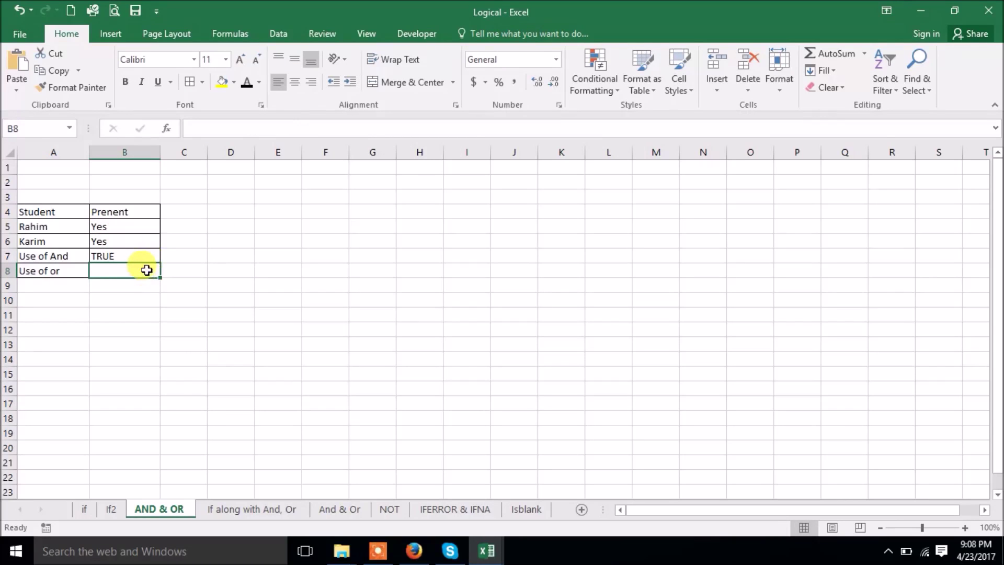
- In B8, enter =OR(B5="Yes",B6="Yes") to test whether either student is present
{"action": "type", "text": "=or"}
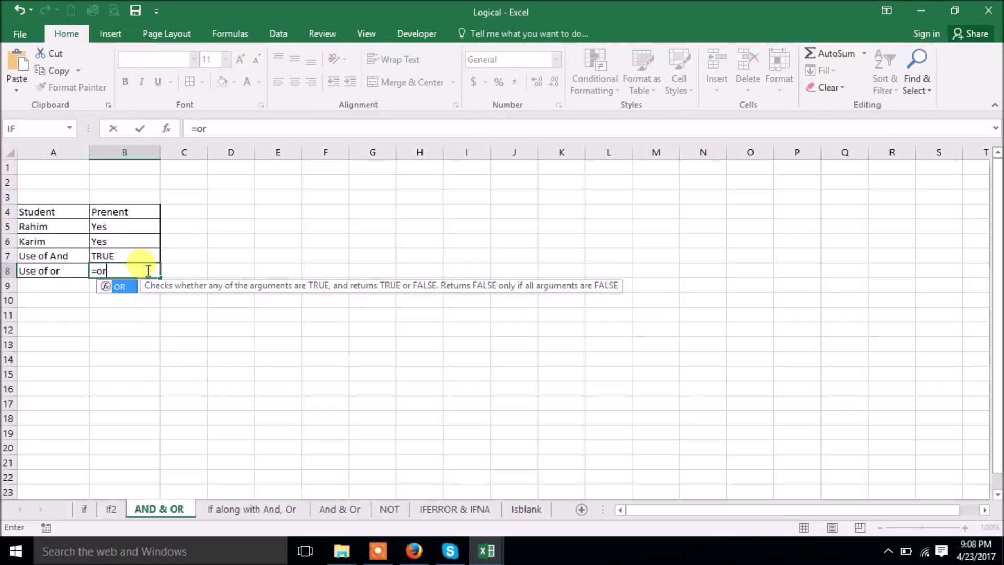
{"action": "key", "text": "Tab"}
{"action": "left_click", "coordinate": [140, 229]}
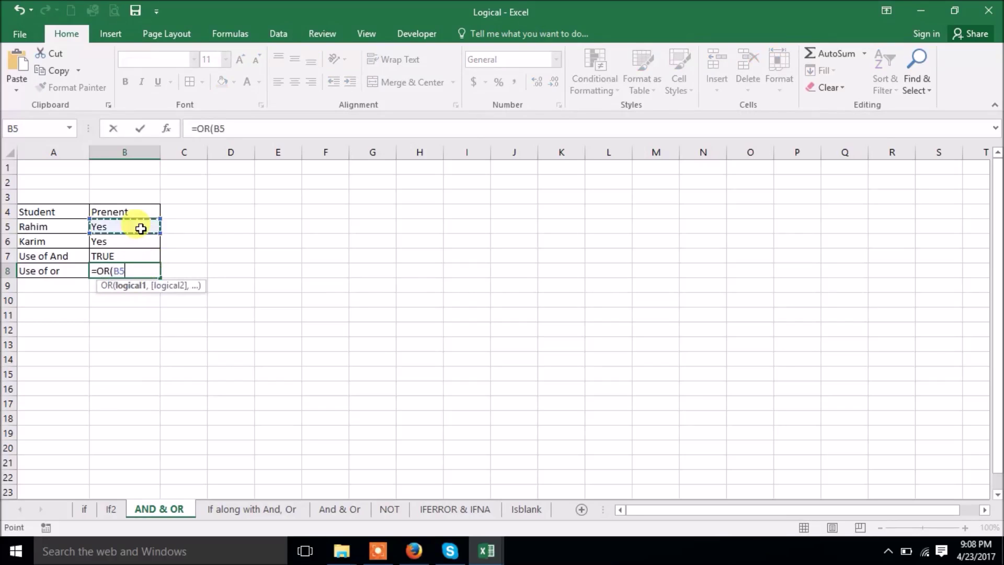
{"action": "type", "text": "=\"Y"}
{"action": "type", "text": "es\","}
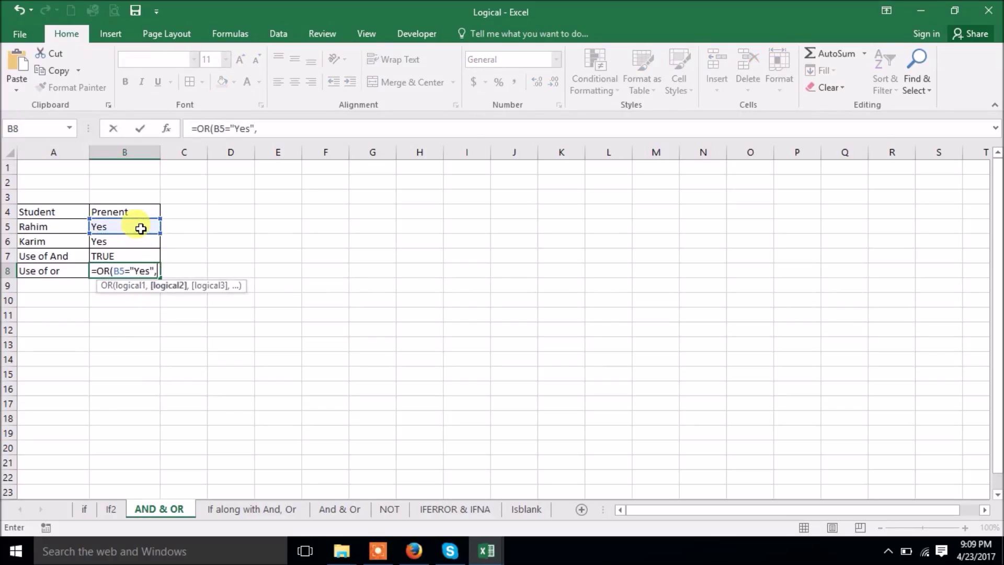
{"action": "left_click", "coordinate": [138, 239]}
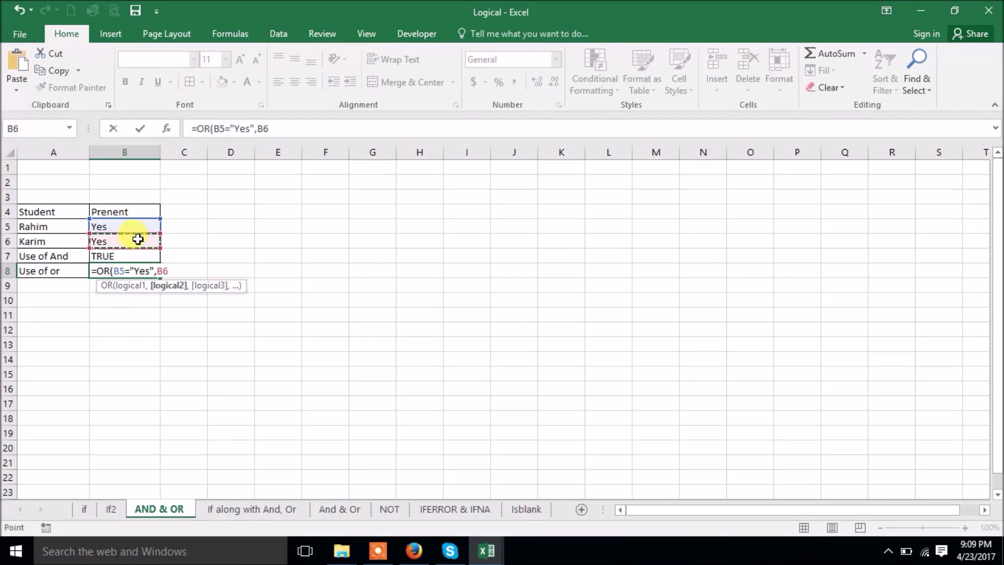
{"action": "type", "text": "=\"Y"}
{"action": "type", "text": "es\")"}
{"action": "key", "text": "Return"}
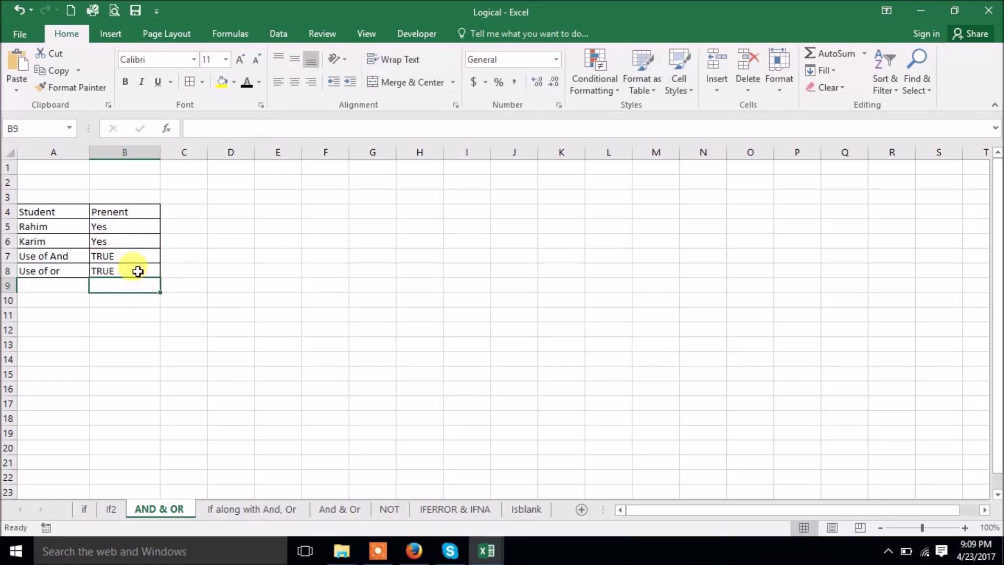
{"action": "left_click", "coordinate": [145, 260]}
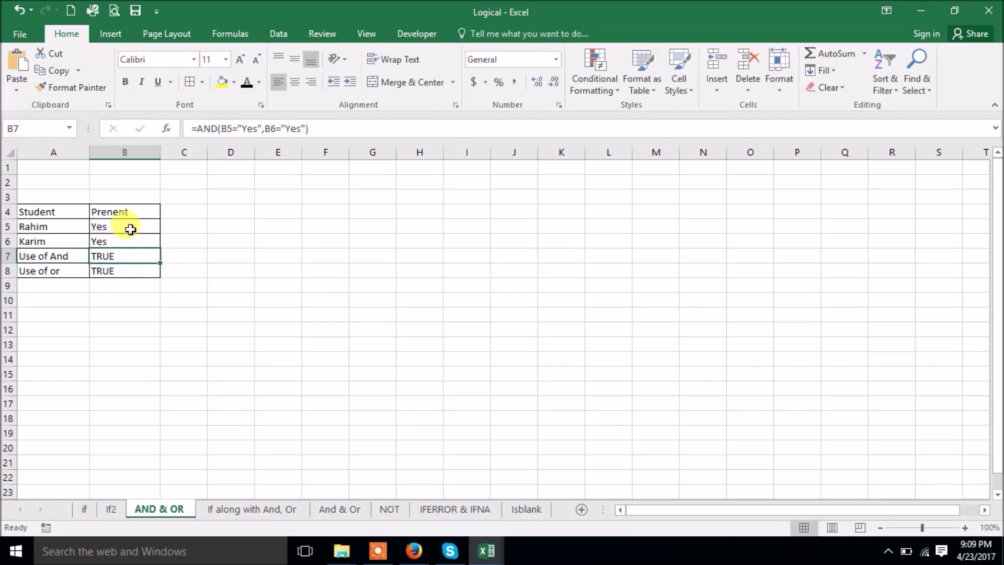
{"action": "left_click", "coordinate": [119, 272]}
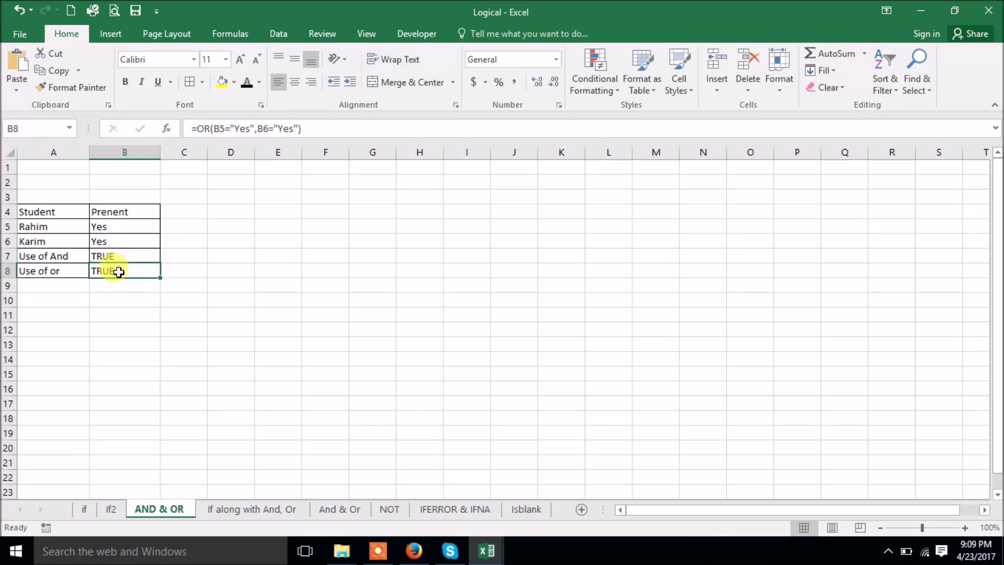
{"action": "left_click", "coordinate": [125, 240]}
{"action": "left_click", "coordinate": [168, 241]}
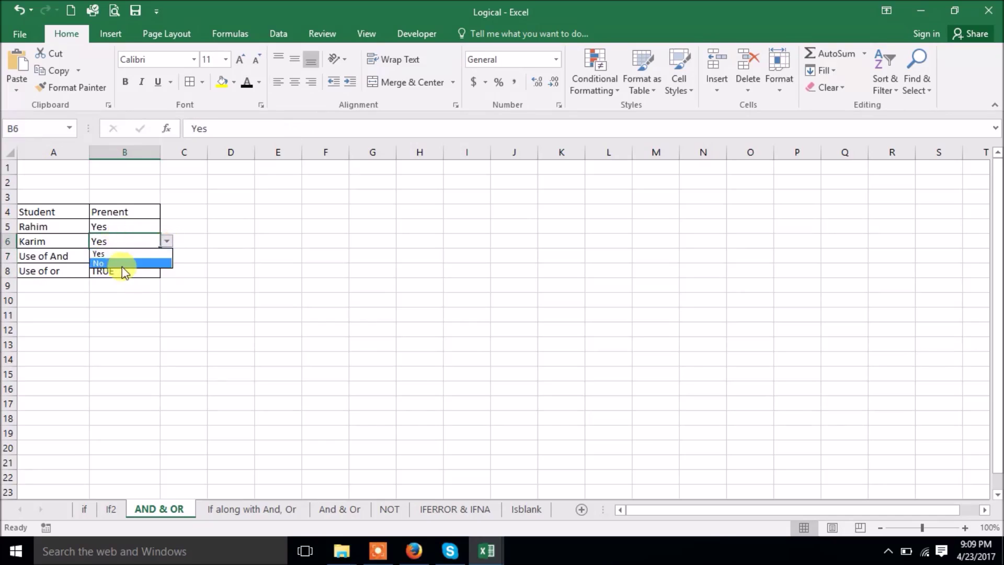
{"action": "left_click", "coordinate": [123, 265]}
{"action": "left_click", "coordinate": [369, 282]}
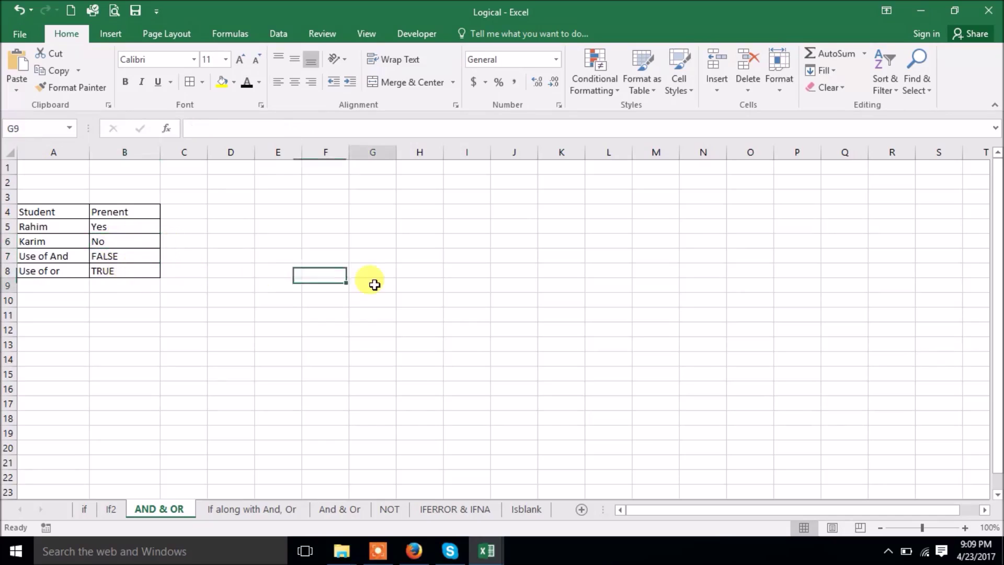
{"action": "left_click", "coordinate": [128, 258]}
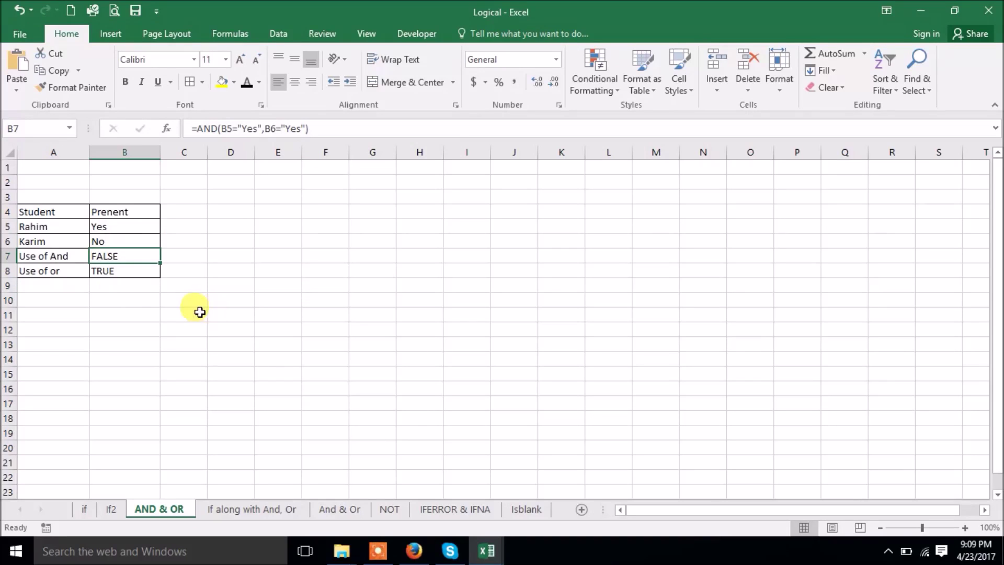
{"action": "left_click", "coordinate": [115, 272]}
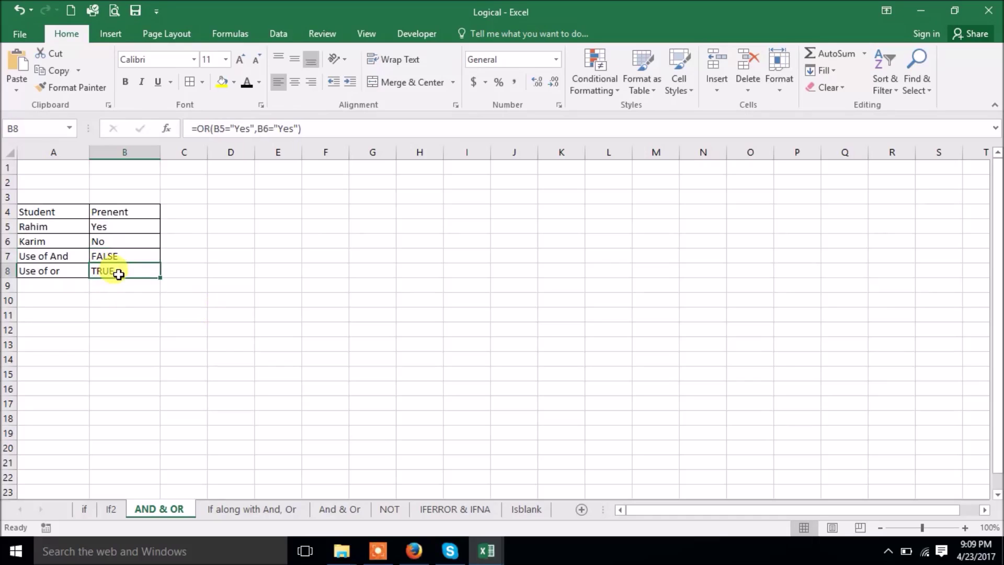
{"action": "left_click", "coordinate": [123, 240]}
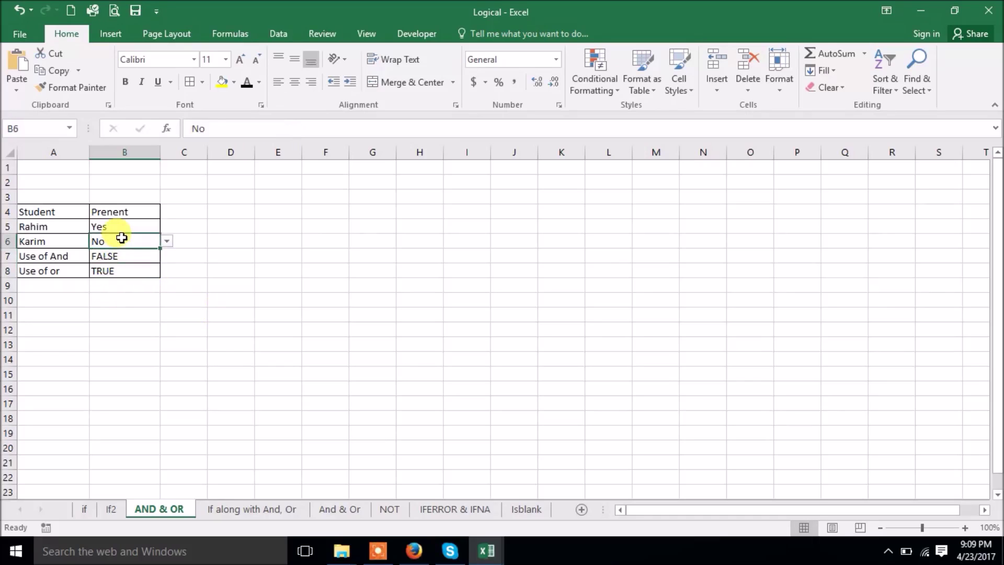
{"action": "left_click", "coordinate": [123, 271]}
{"action": "left_click", "coordinate": [139, 244]}
{"action": "left_click", "coordinate": [166, 241]}
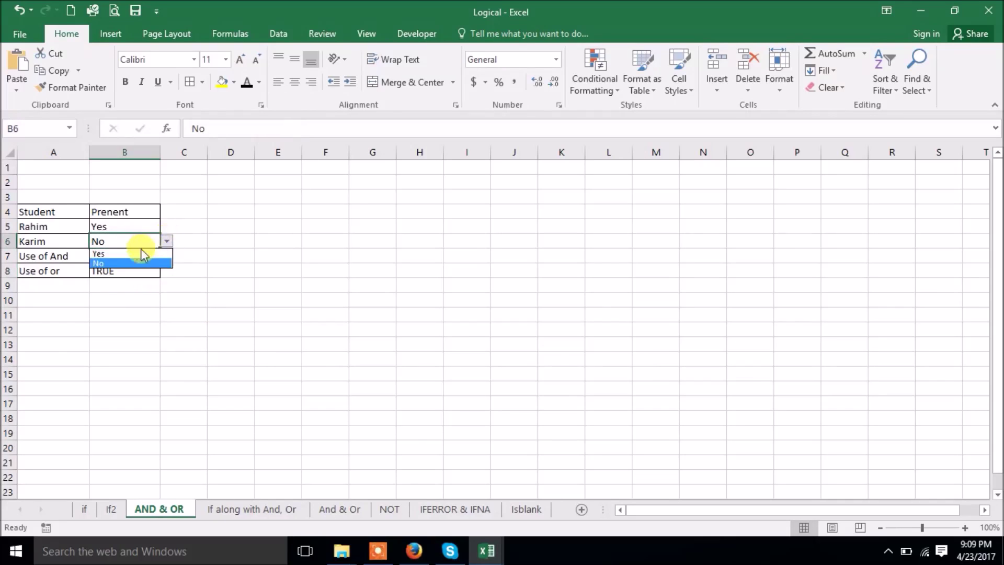
{"action": "left_click", "coordinate": [126, 251]}
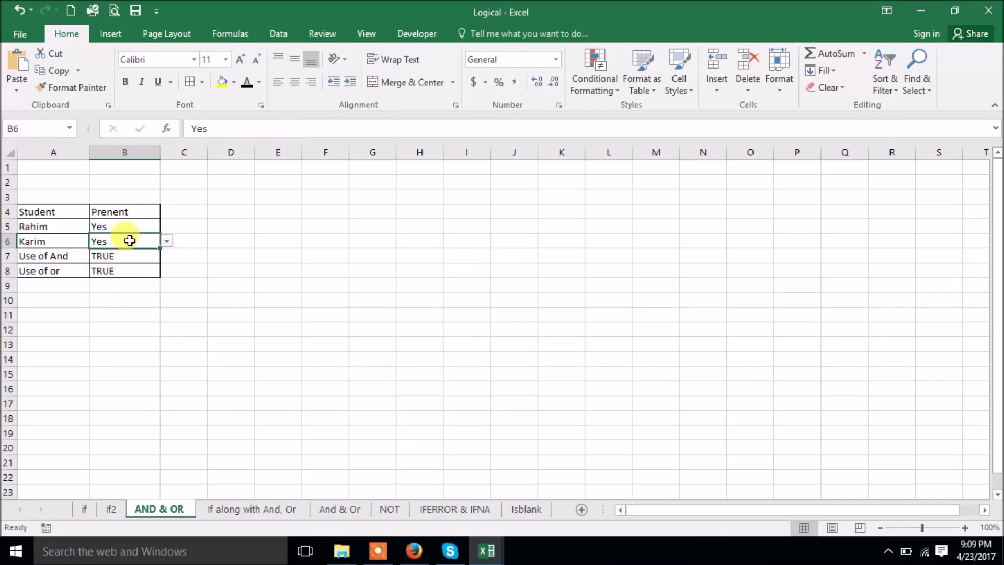
{"action": "left_click", "coordinate": [135, 224]}
{"action": "left_click", "coordinate": [166, 226]}
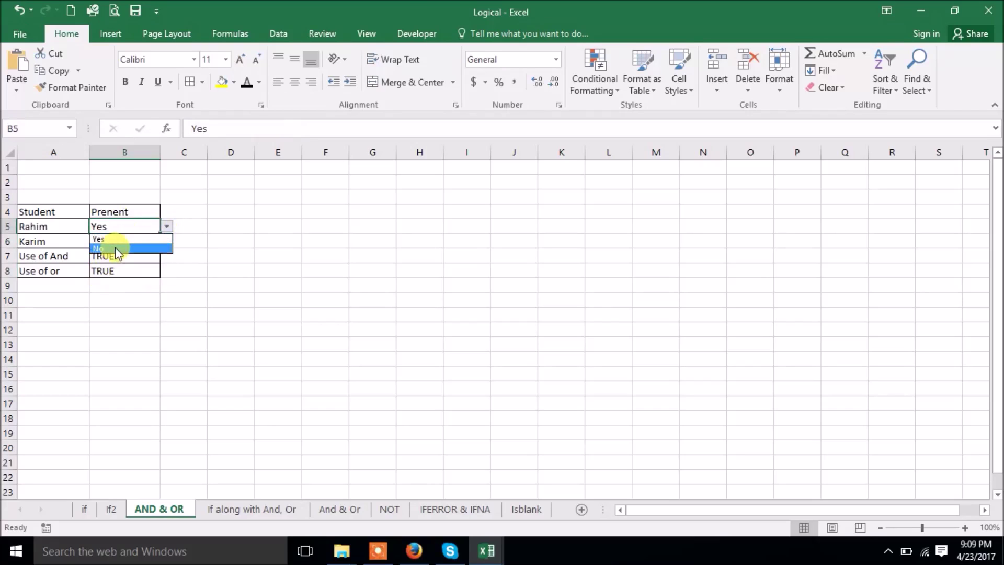
{"action": "left_click", "coordinate": [115, 248]}
{"action": "left_click", "coordinate": [108, 256]}
{"action": "left_click", "coordinate": [114, 274]}
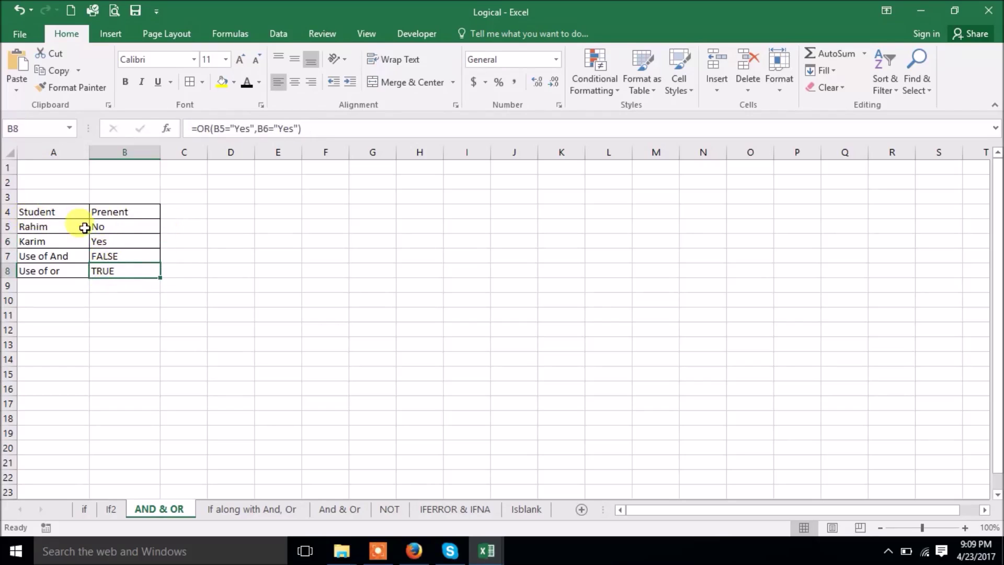
{"action": "left_click", "coordinate": [60, 229]}
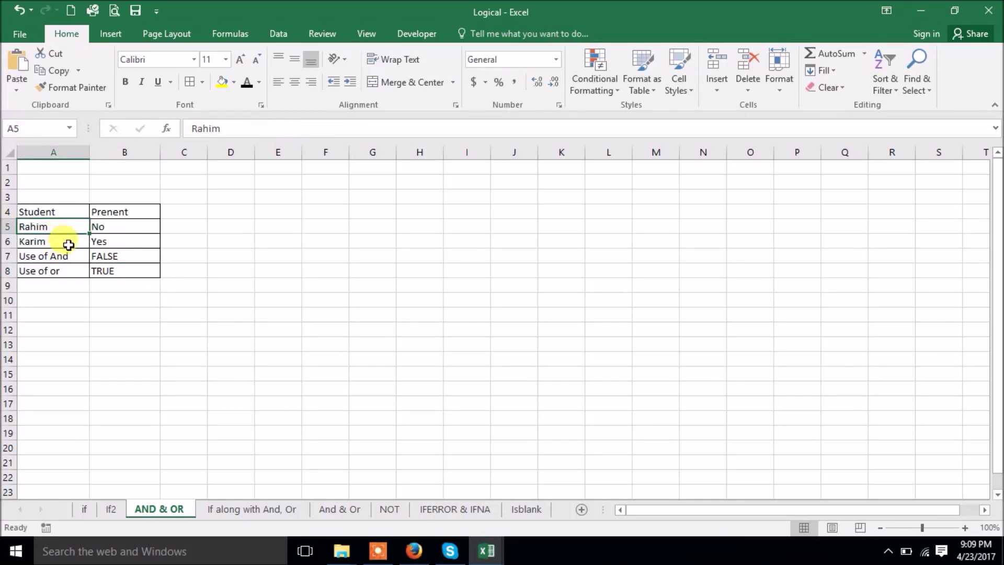
{"action": "left_click", "coordinate": [70, 244]}
{"action": "left_click", "coordinate": [328, 358]}
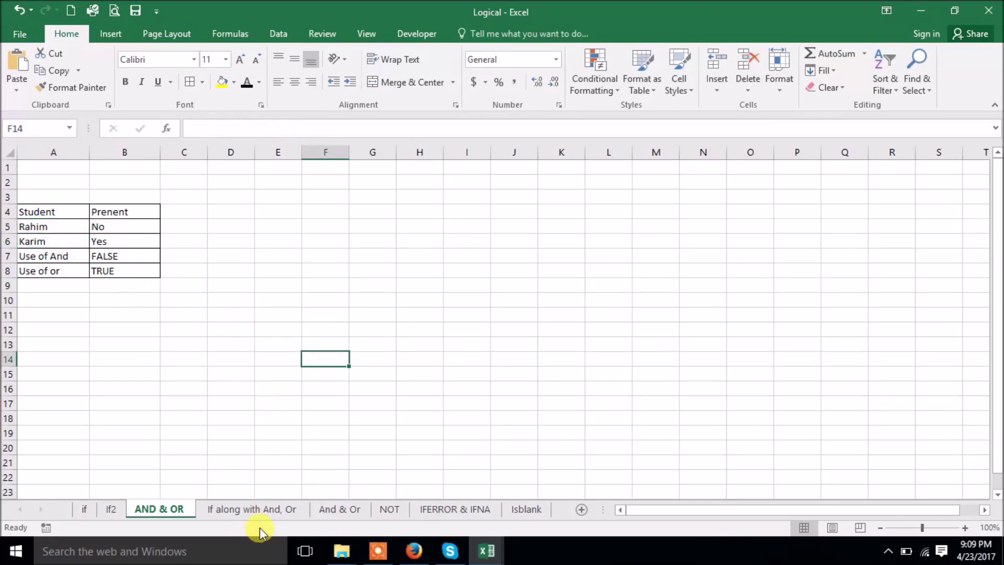
- On the 'If along with And, Or' sheet, type =IF(AND(C3>=50,F3>=50),5000,IF(AND(C3>=40,F3>=50),3000,0)) in G3
{"action": "left_click", "coordinate": [262, 511]}
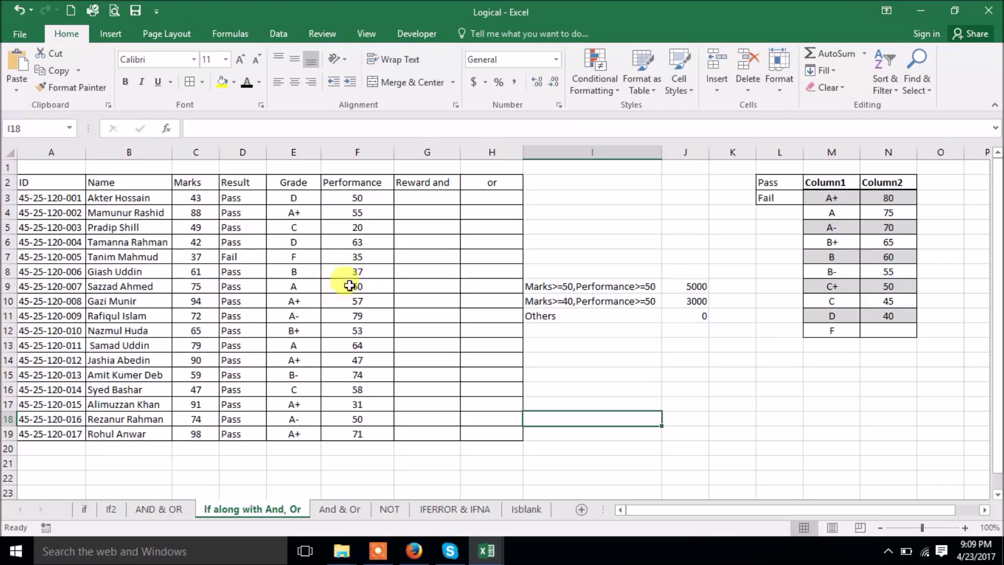
{"action": "left_click", "coordinate": [442, 201]}
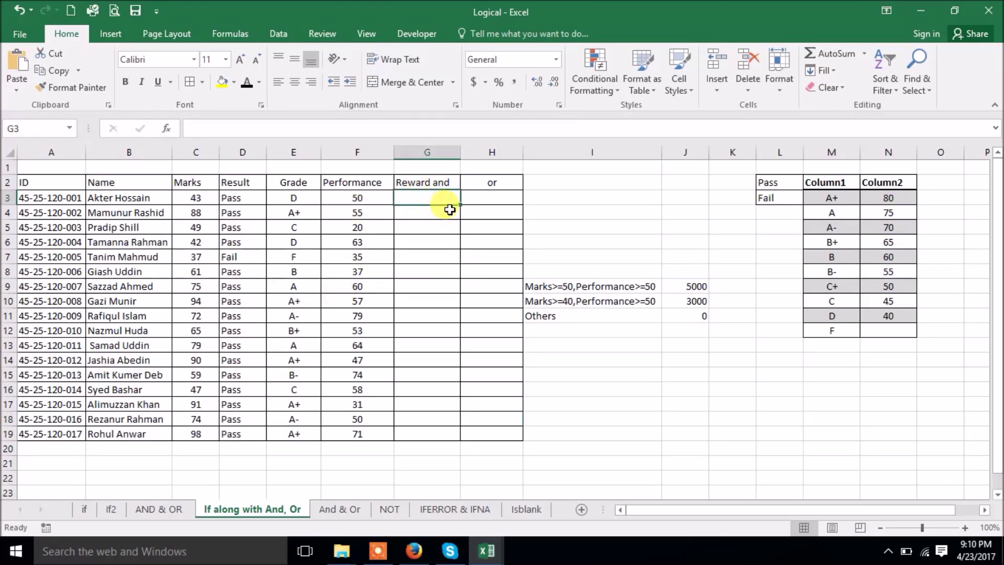
{"action": "type", "text": "=IF("}
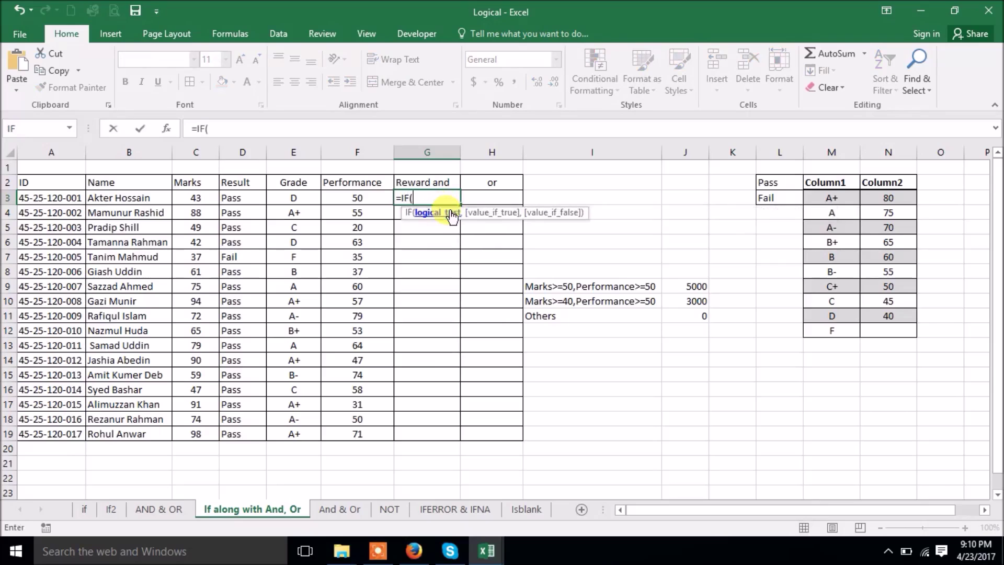
{"action": "type", "text": "and"}
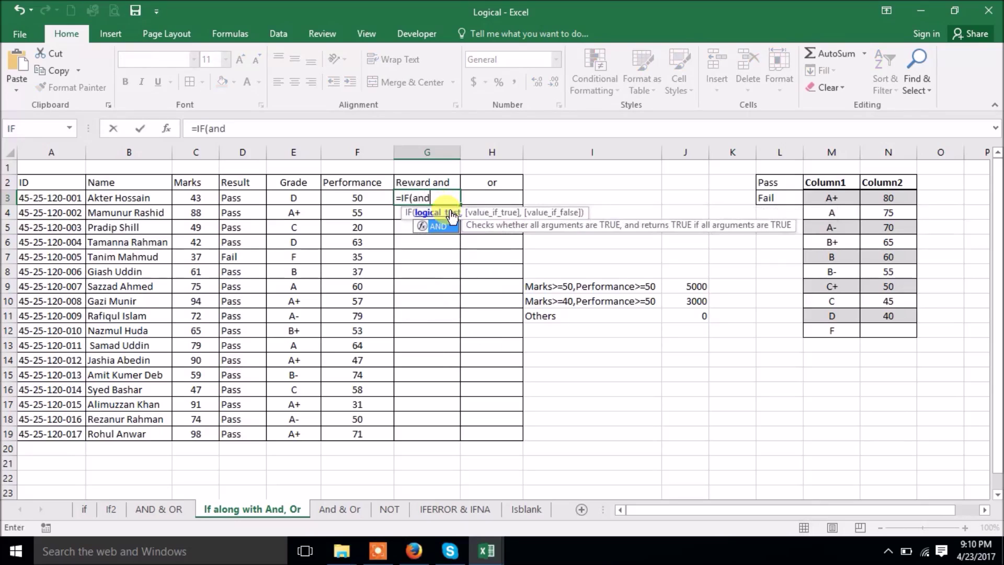
{"action": "type", "text": "("}
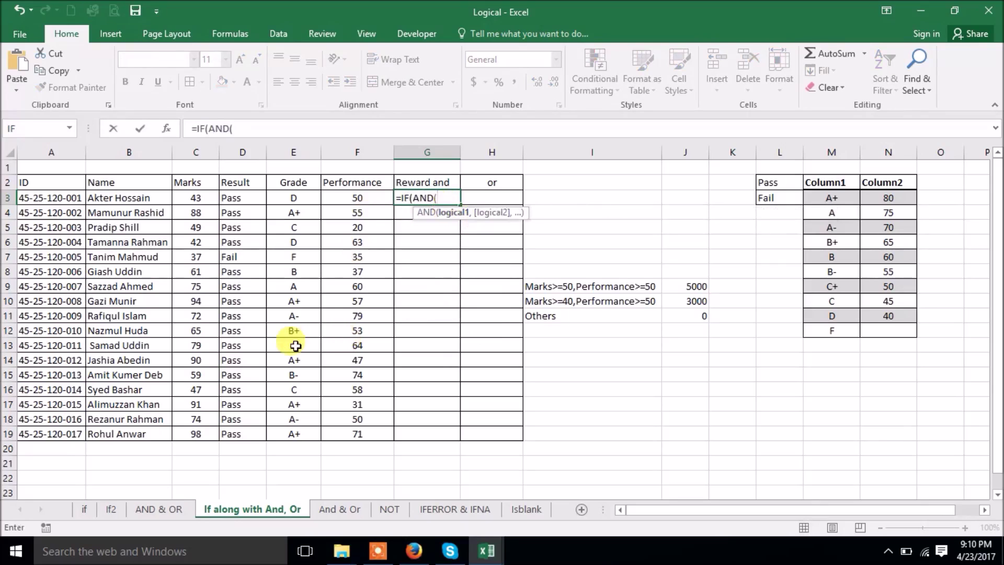
{"action": "left_click", "coordinate": [196, 197]}
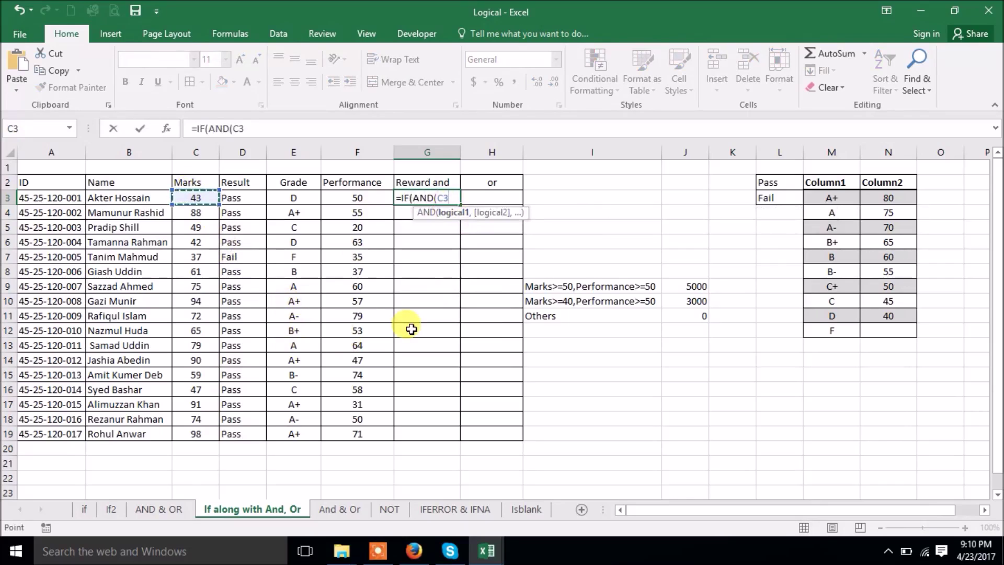
{"action": "type", "text": ">"}
{"action": "type", "text": "=50"}
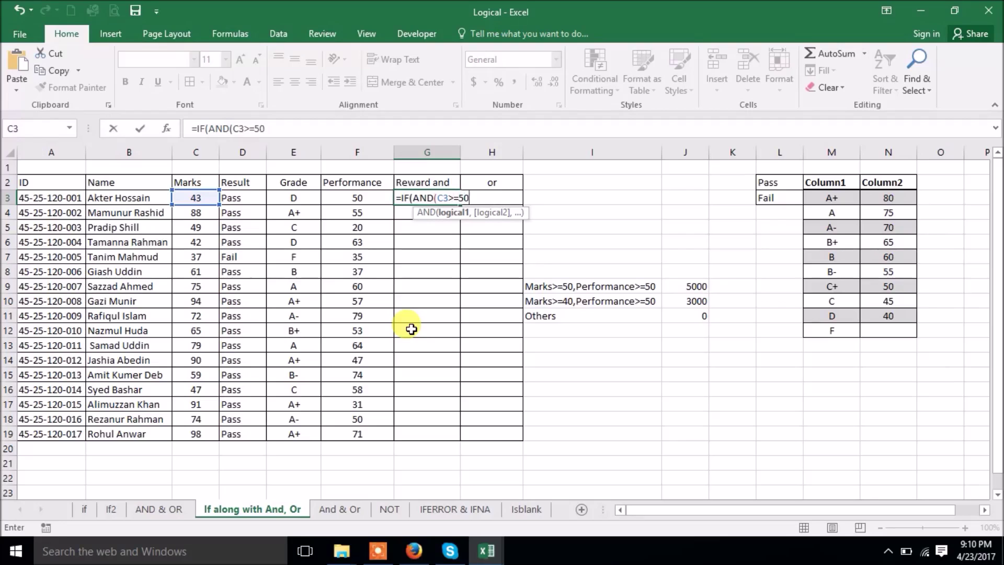
{"action": "type", "text": ","}
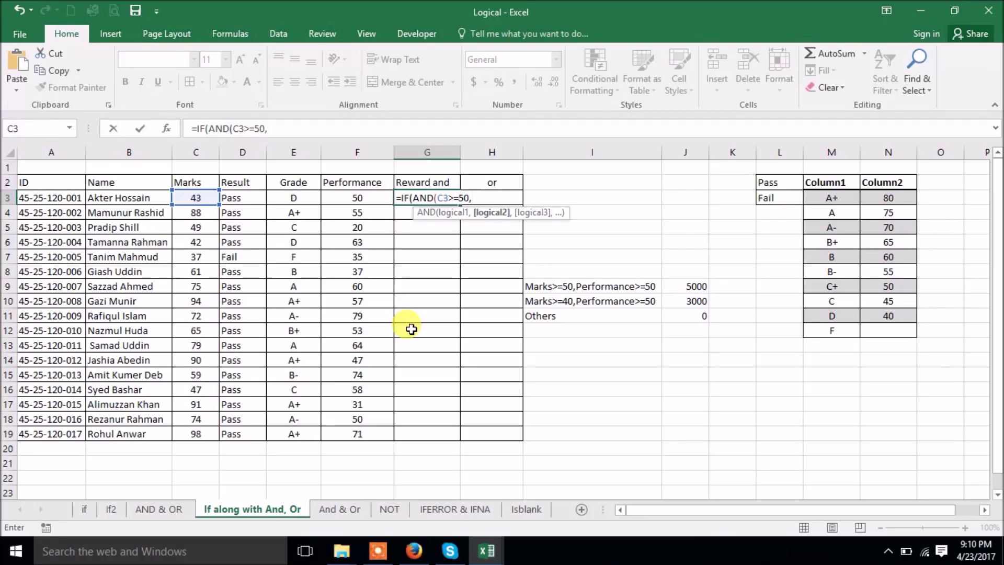
{"action": "left_click", "coordinate": [359, 197]}
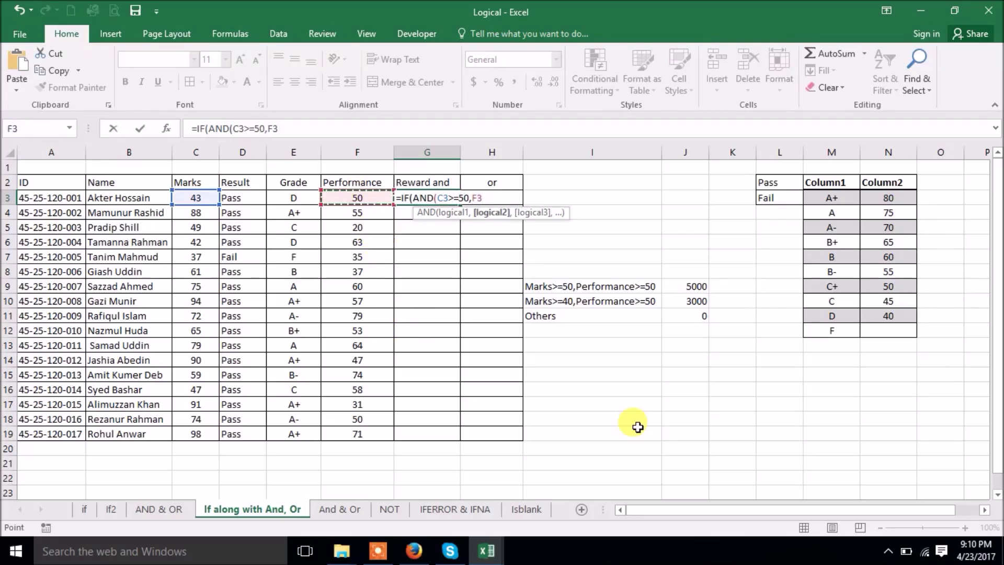
{"action": "type", "text": ">=5"}
{"action": "type", "text": "0)"}
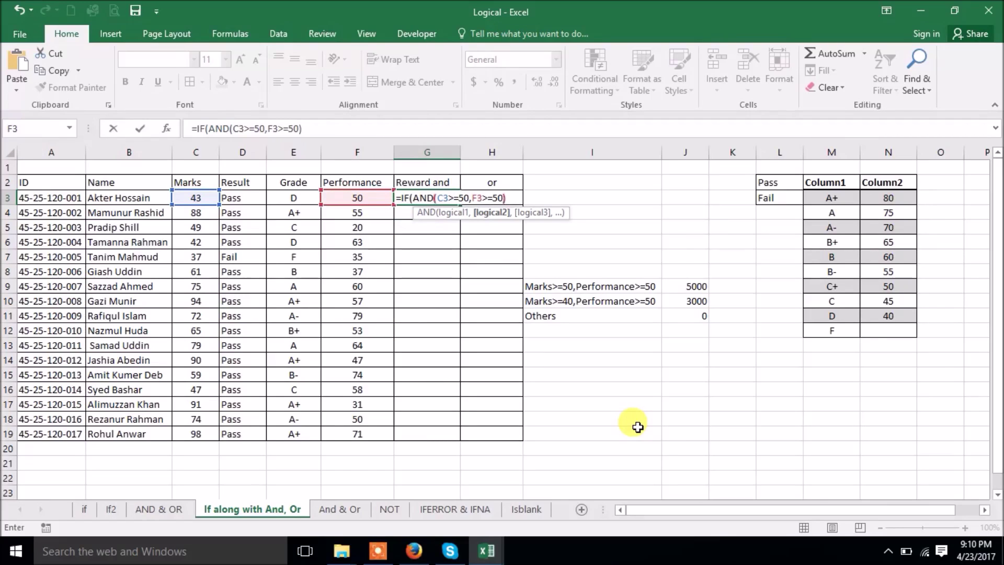
{"action": "type", "text": ",50"}
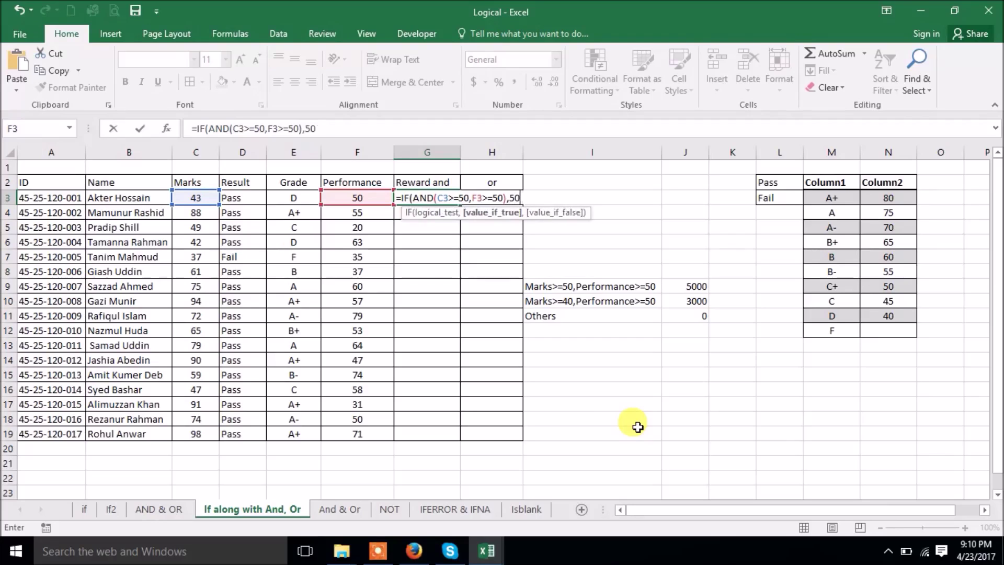
{"action": "type", "text": "00,IF"}
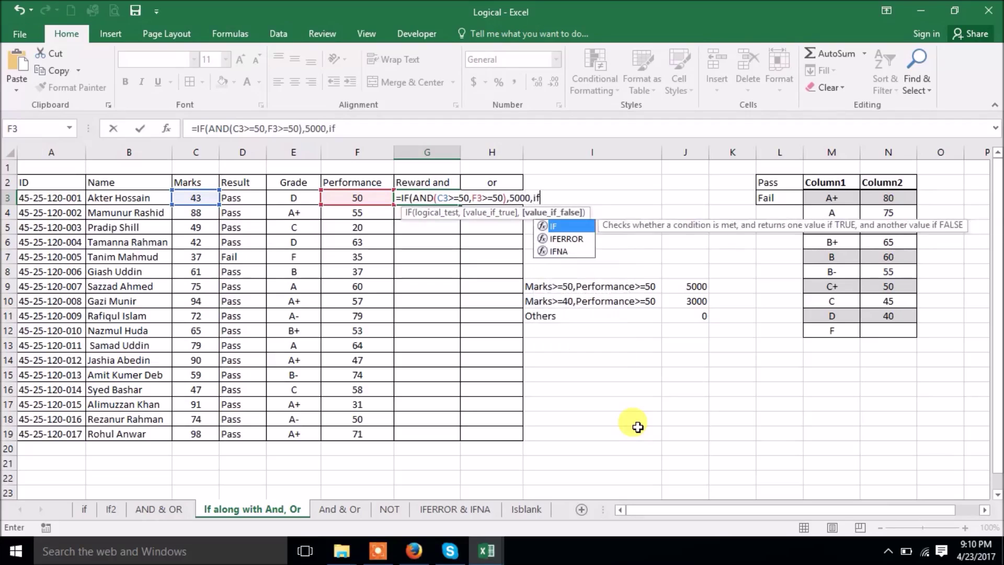
{"action": "type", "text": "(AND"}
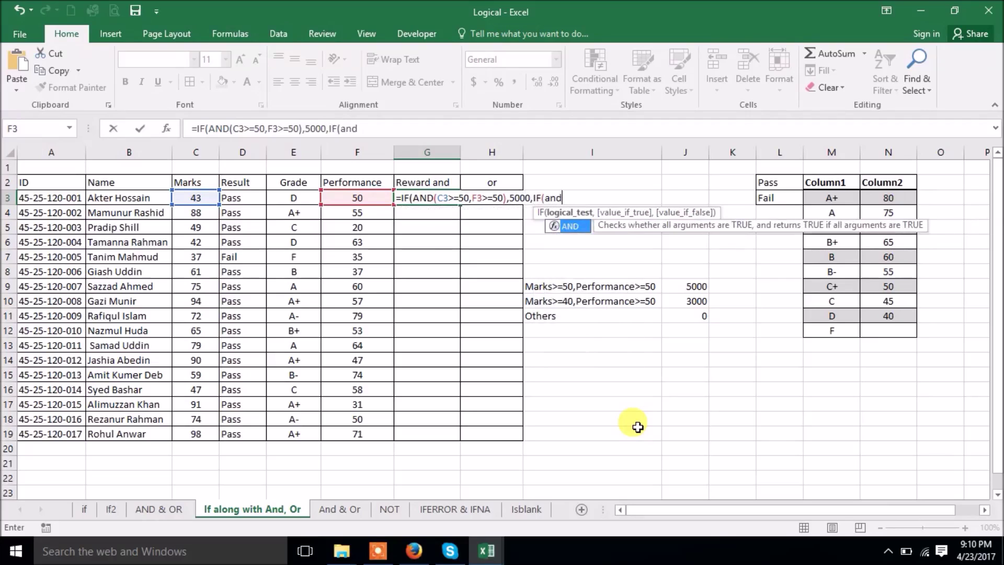
{"action": "type", "text": "("}
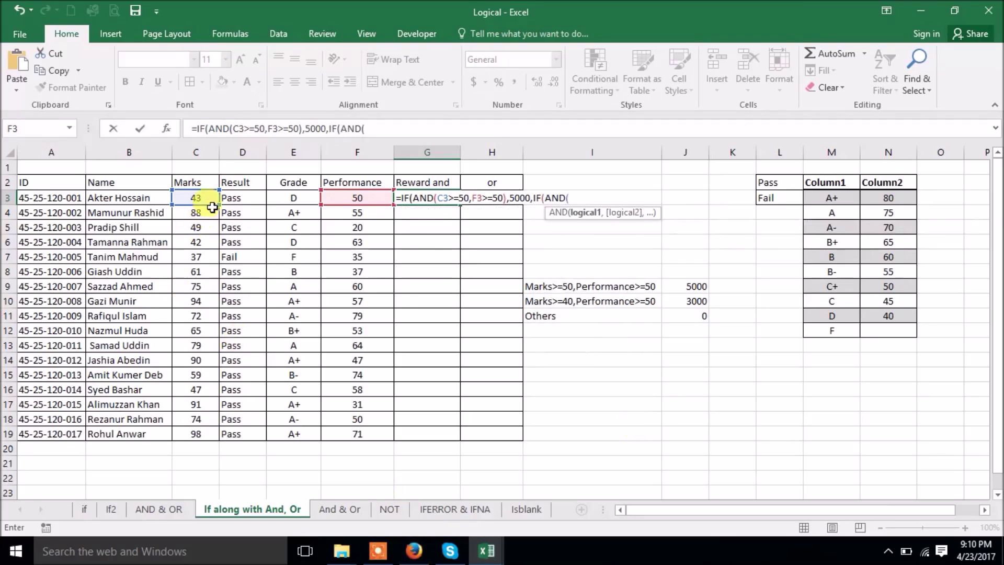
{"action": "left_click", "coordinate": [199, 197]}
{"action": "type", "text": ">"}
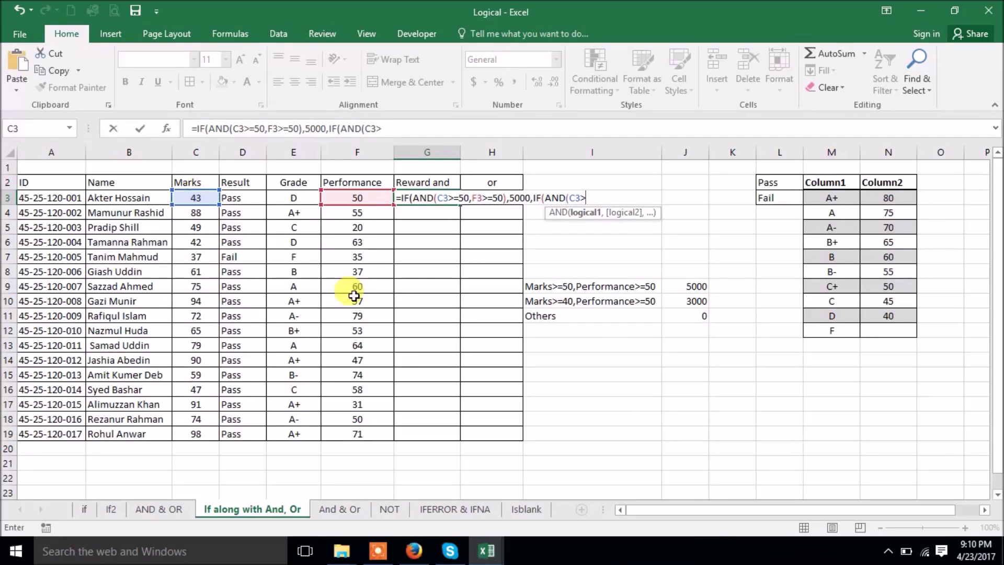
{"action": "type", "text": "=4"}
{"action": "type", "text": "0,"}
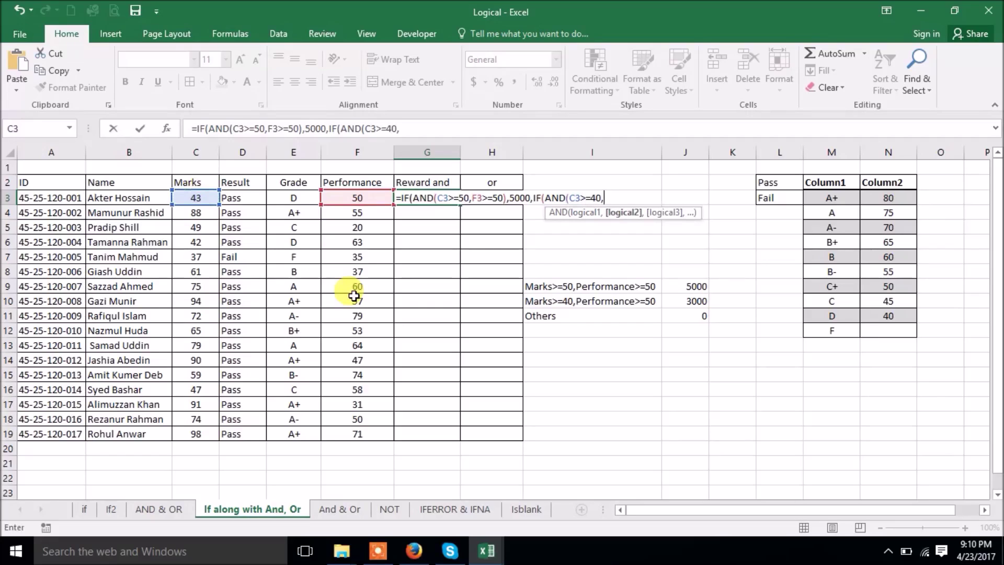
{"action": "left_click", "coordinate": [350, 198]}
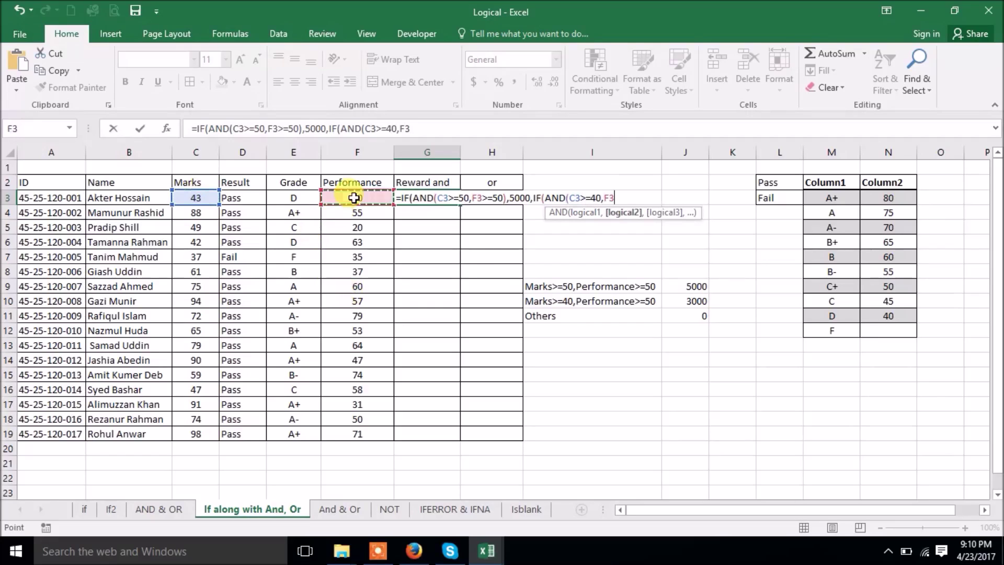
{"action": "type", "text": ">="}
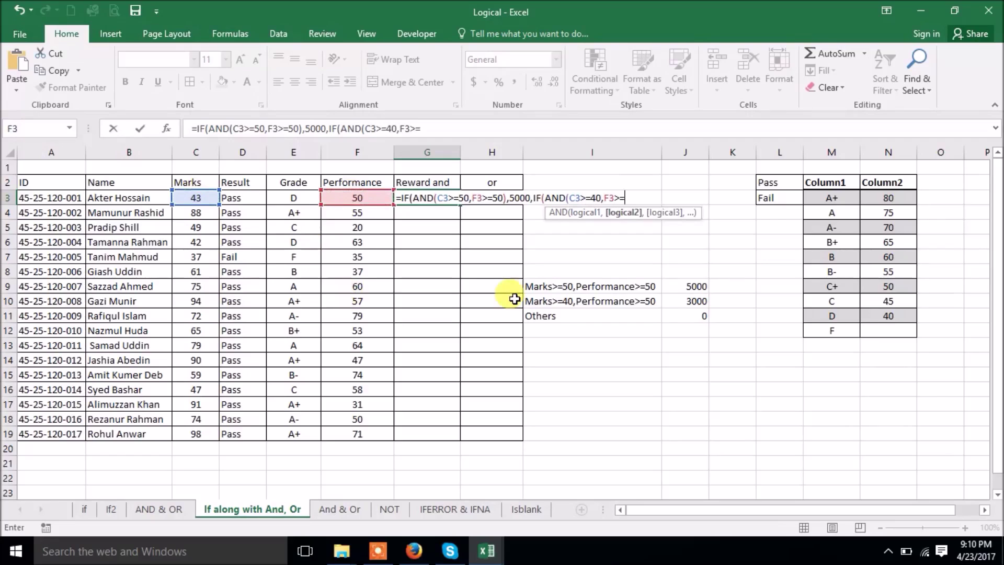
{"action": "type", "text": "50)"}
{"action": "type", "text": ",3"}
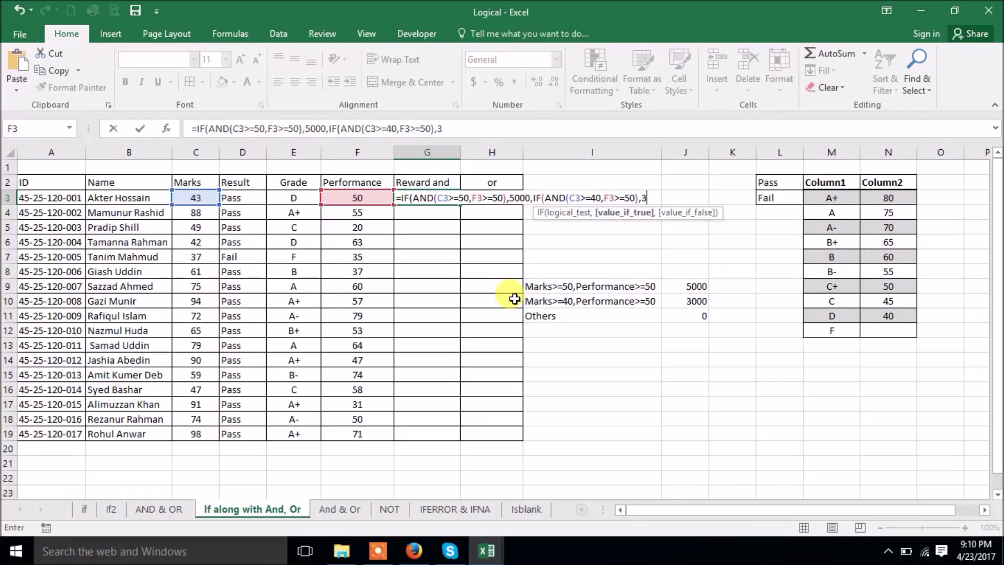
{"action": "type", "text": "000,"}
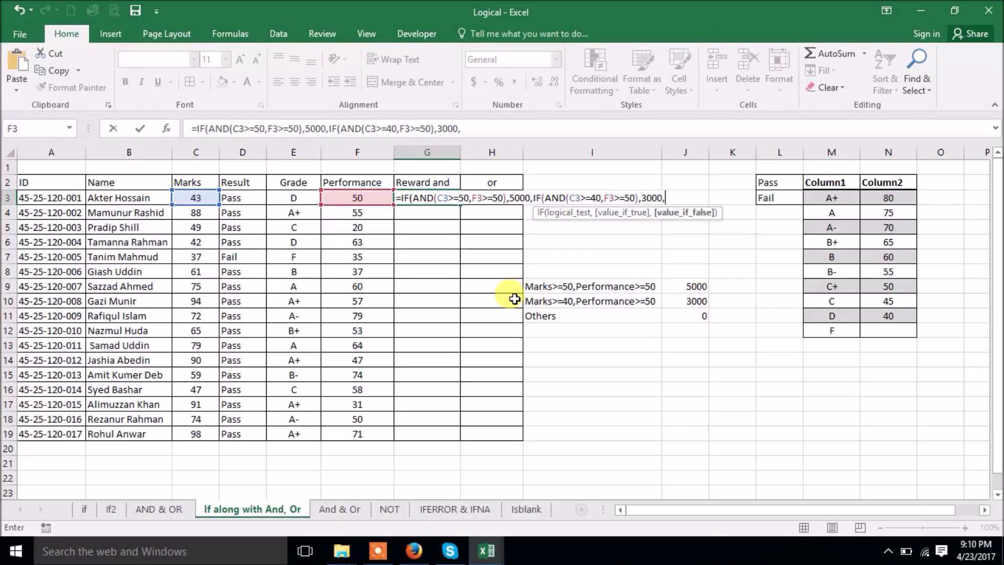
{"action": "type", "text": "0)"}
{"action": "key", "text": "Return"}
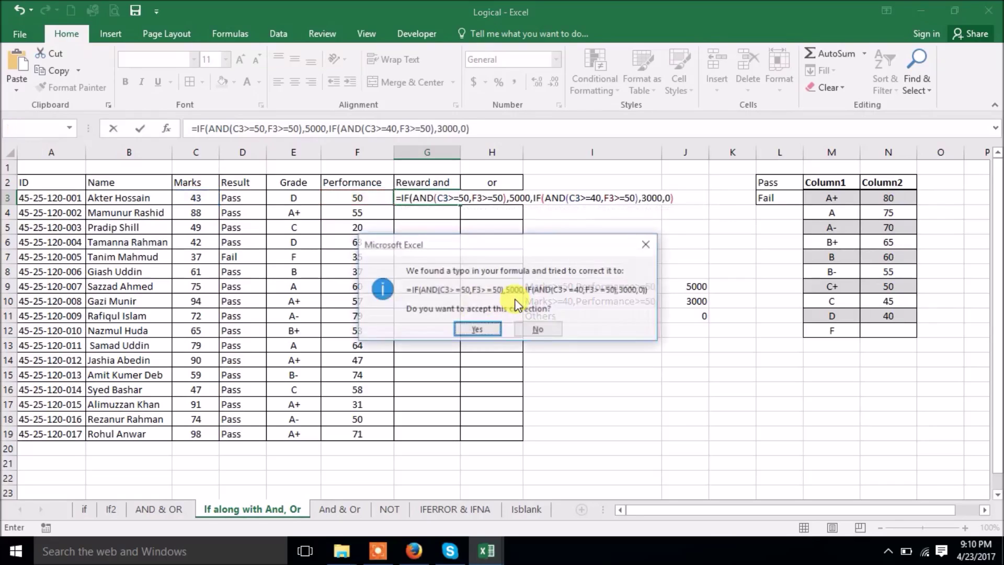
{"action": "key", "text": "Return"}
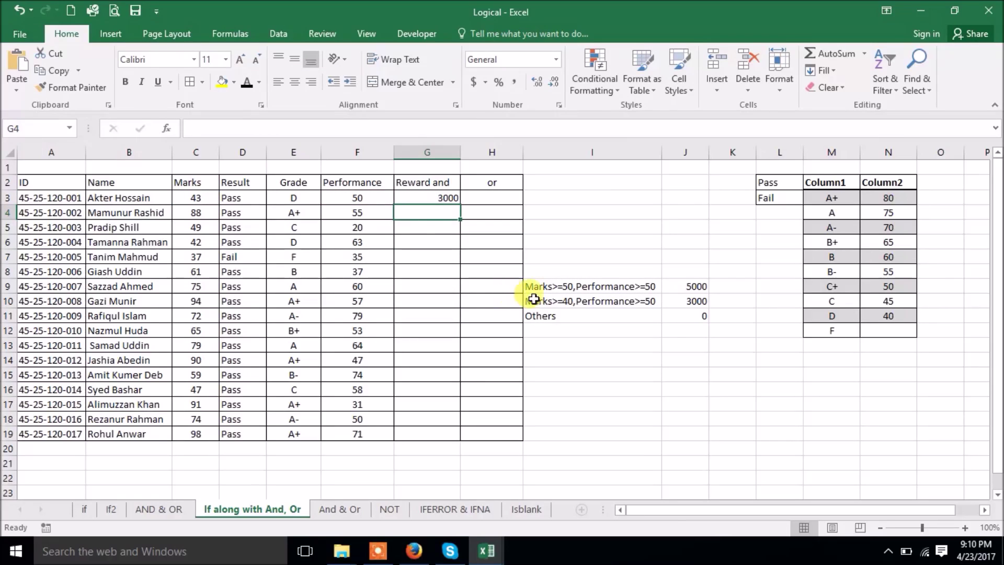
{"action": "left_click", "coordinate": [435, 192]}
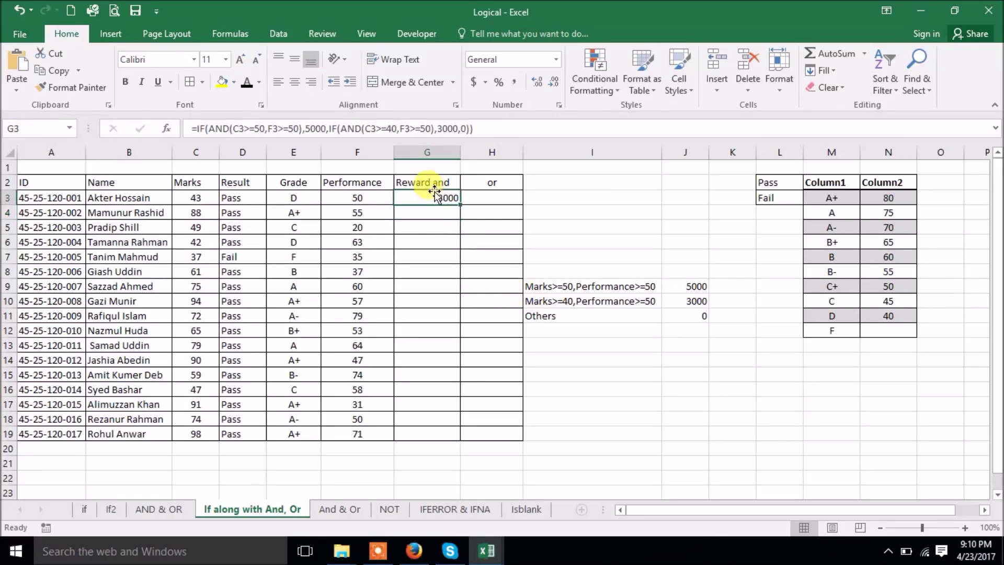
{"action": "left_click", "coordinate": [544, 286]}
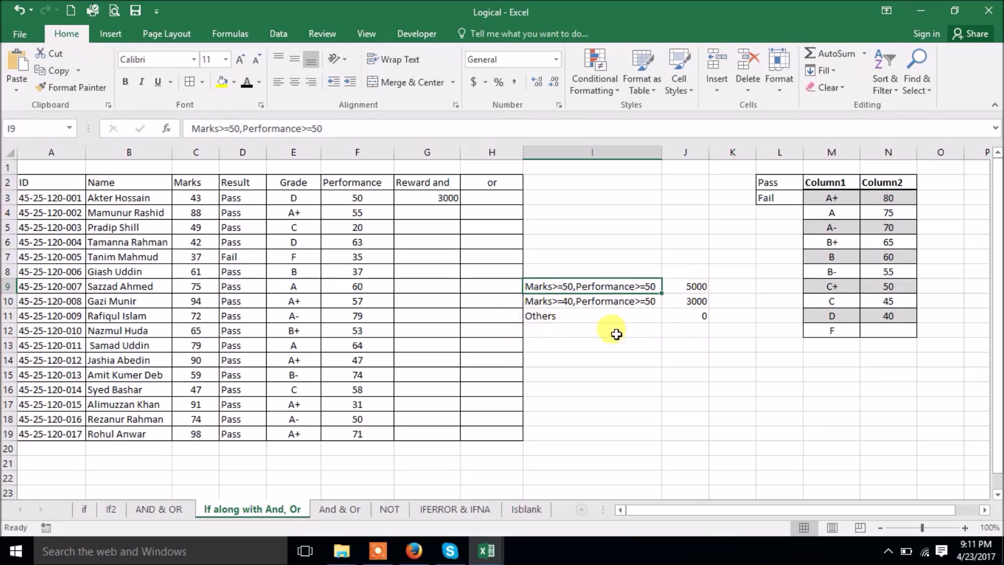
{"action": "left_click", "coordinate": [670, 298]}
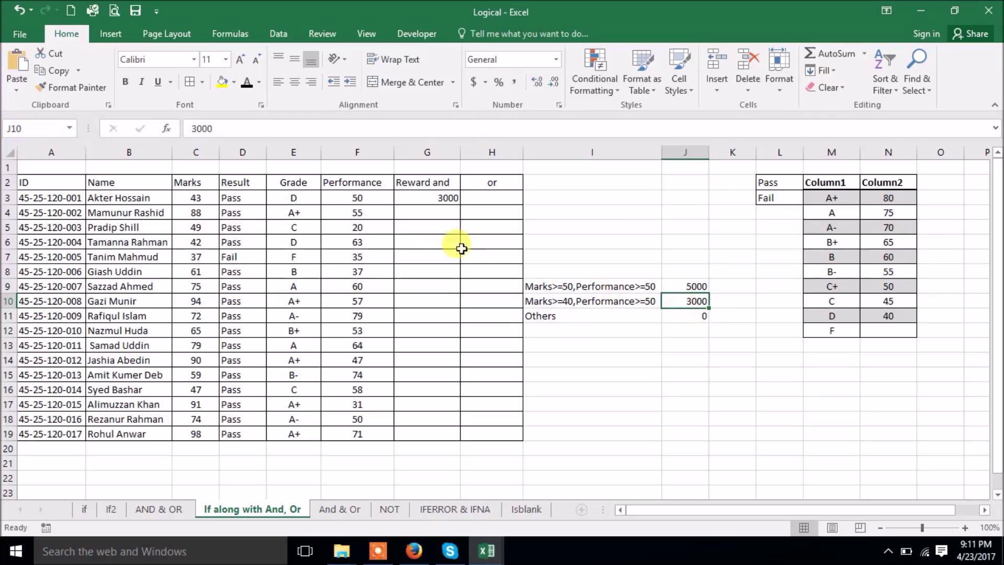
{"action": "left_click", "coordinate": [430, 195]}
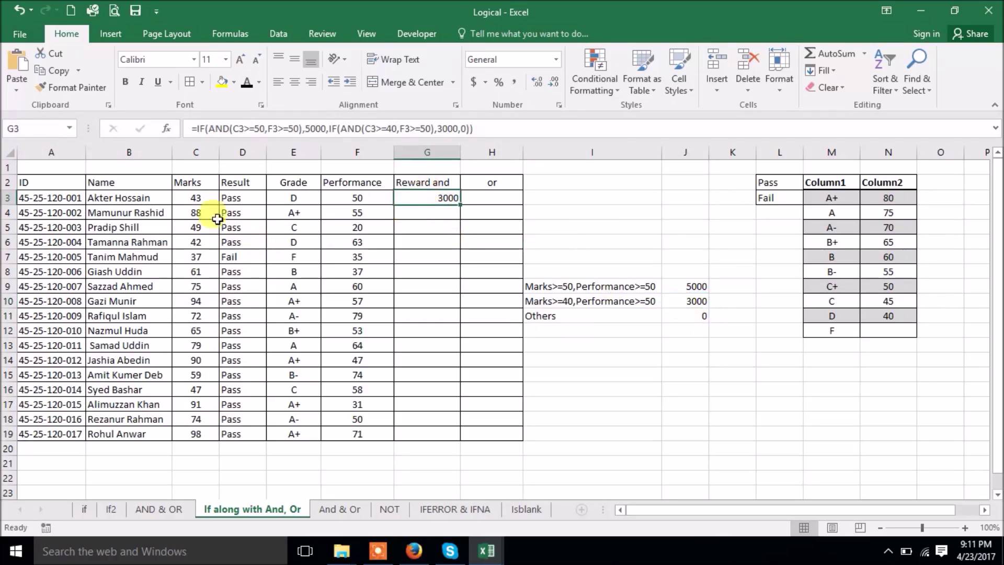
{"action": "left_click", "coordinate": [186, 198]}
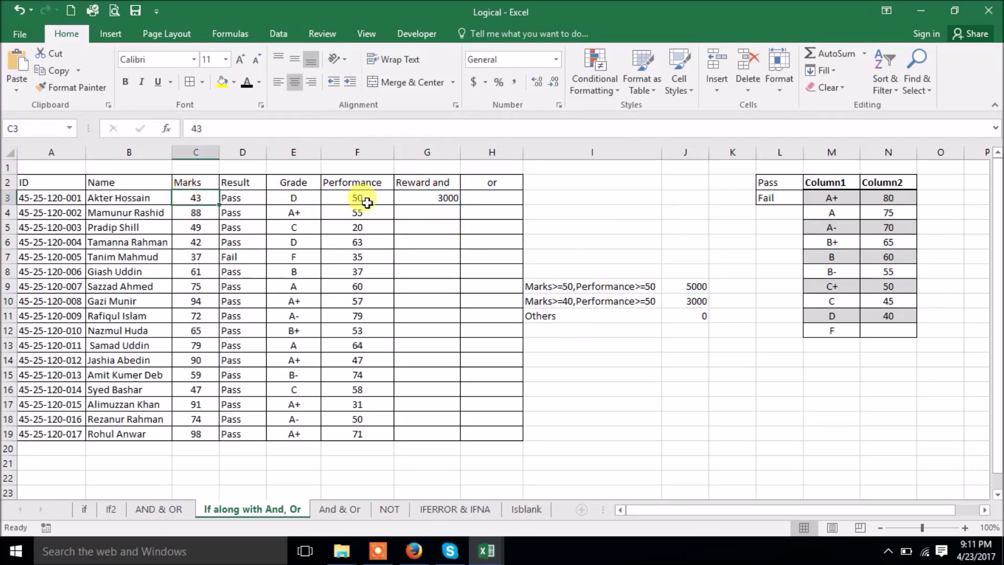
{"action": "left_click", "coordinate": [373, 196]}
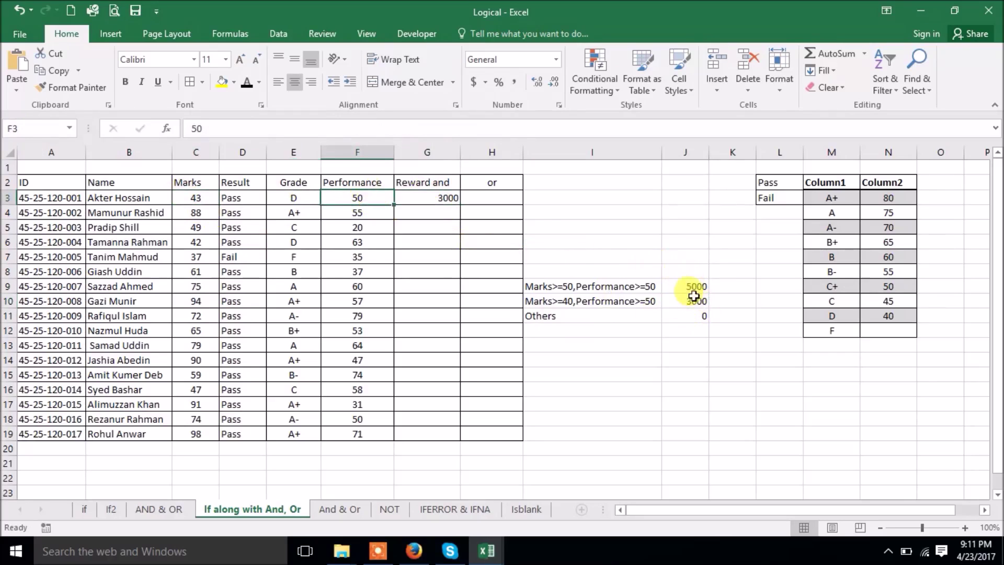
{"action": "left_click", "coordinate": [190, 204]}
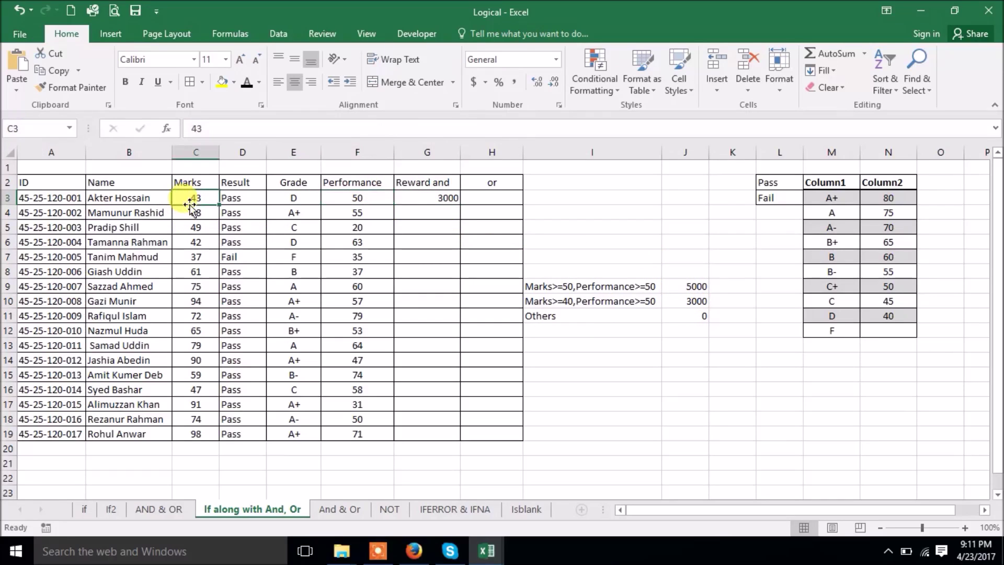
{"action": "left_click", "coordinate": [370, 198]}
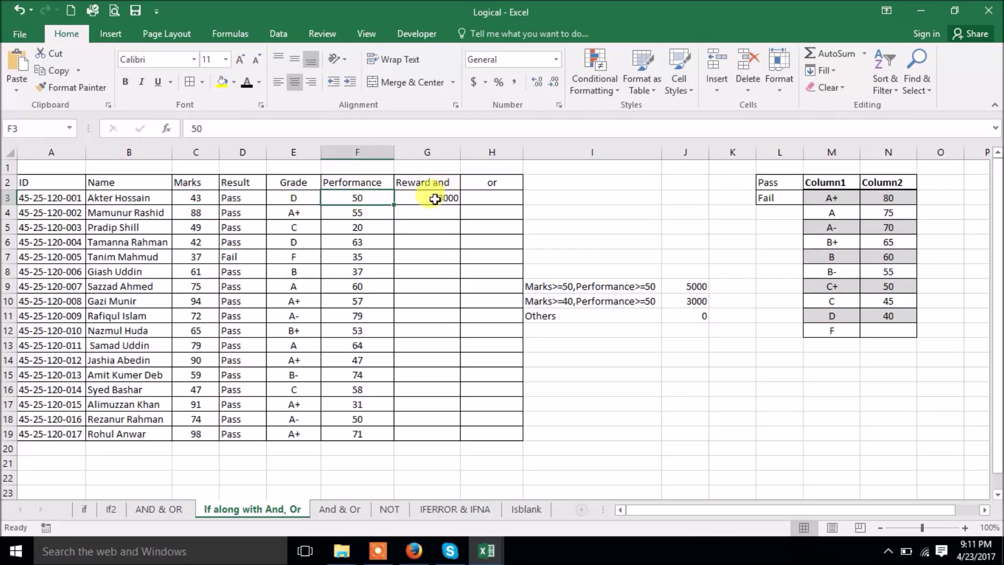
{"action": "left_click", "coordinate": [470, 198]}
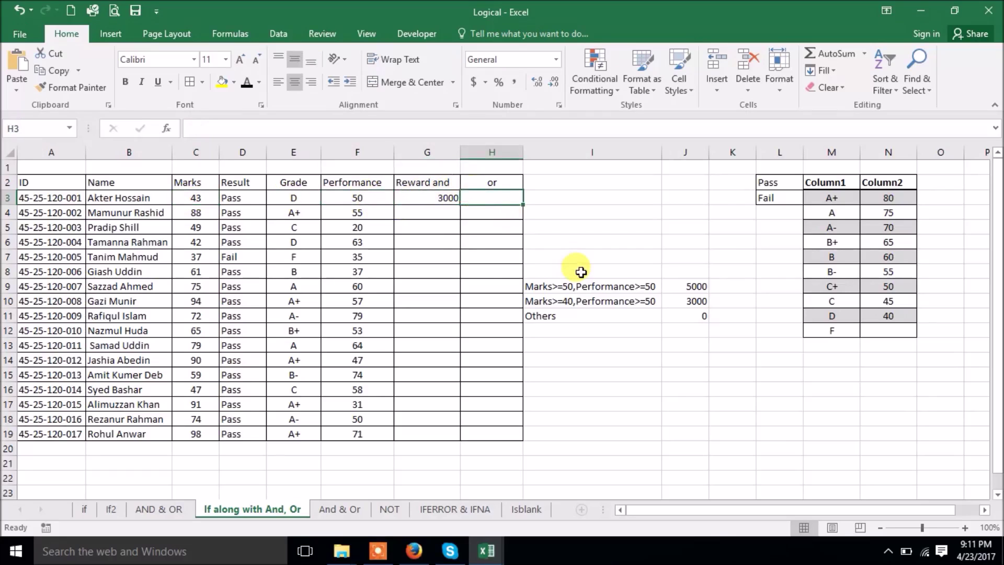
- In H3, start an IF/OR formula paying 5000 when C3>=50 or F3>=50
{"action": "type", "text": "=if"}
{"action": "key", "text": "Tab"}
{"action": "type", "text": "or"}
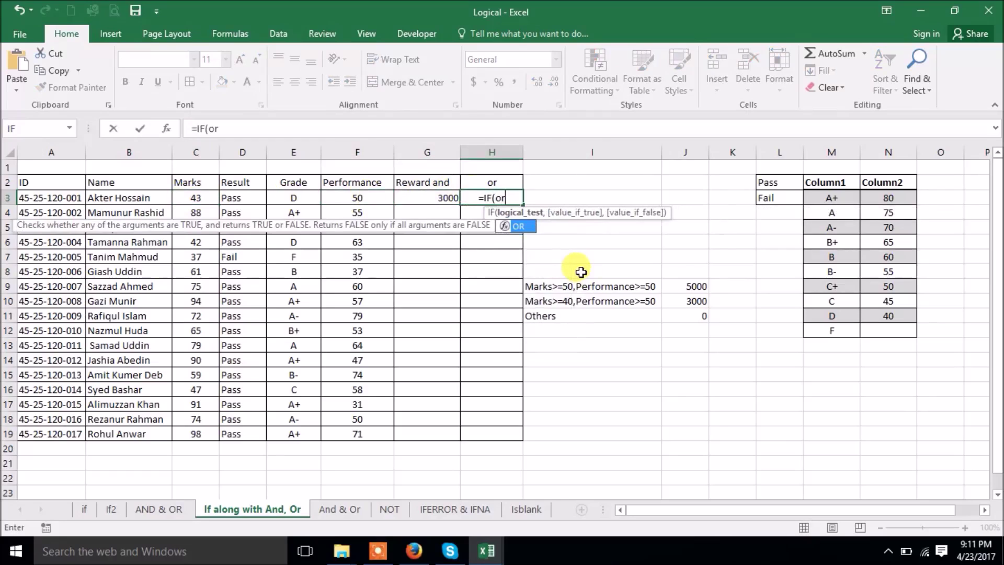
{"action": "key", "text": "Tab"}
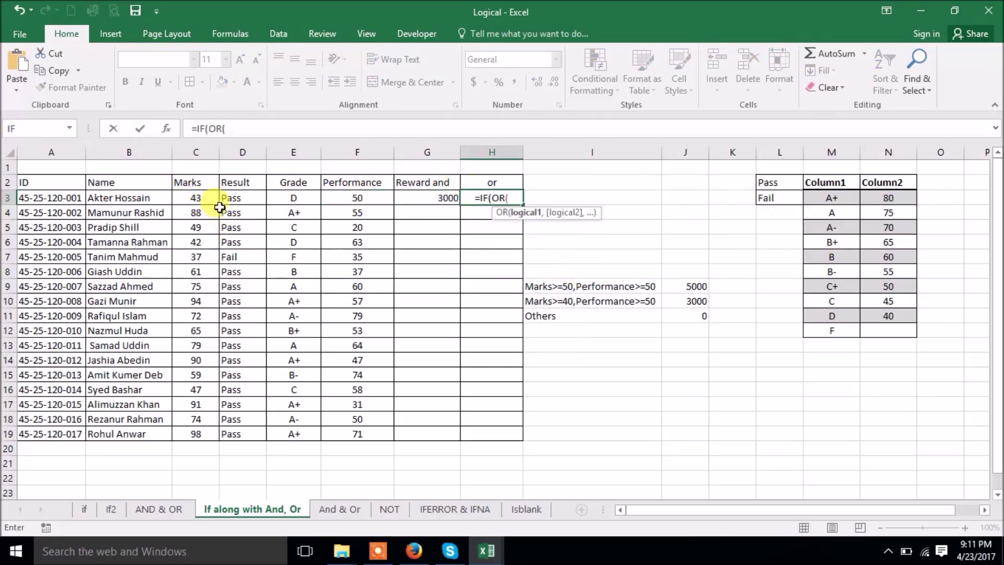
{"action": "left_click", "coordinate": [198, 197]}
{"action": "type", "text": ">="}
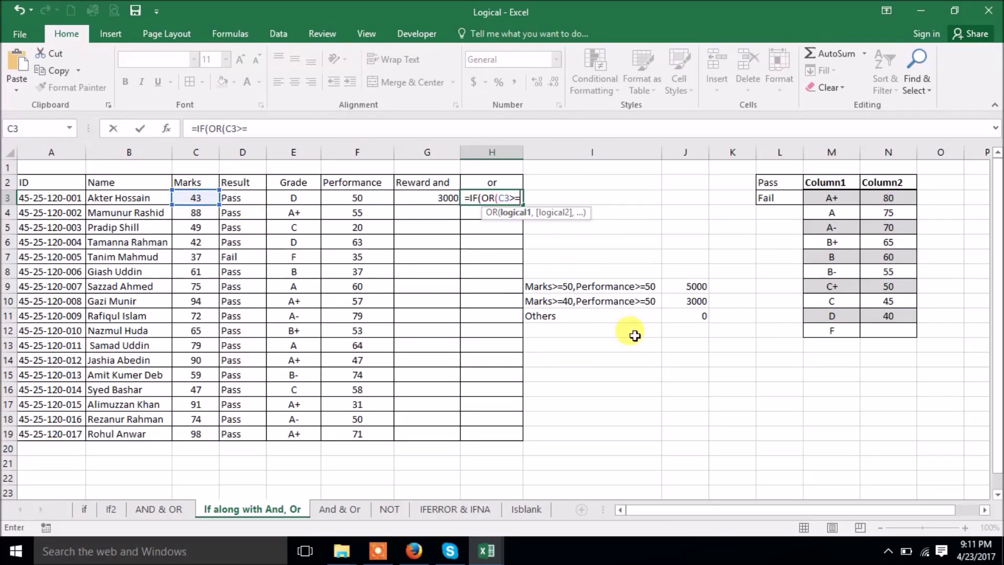
{"action": "type", "text": "50"}
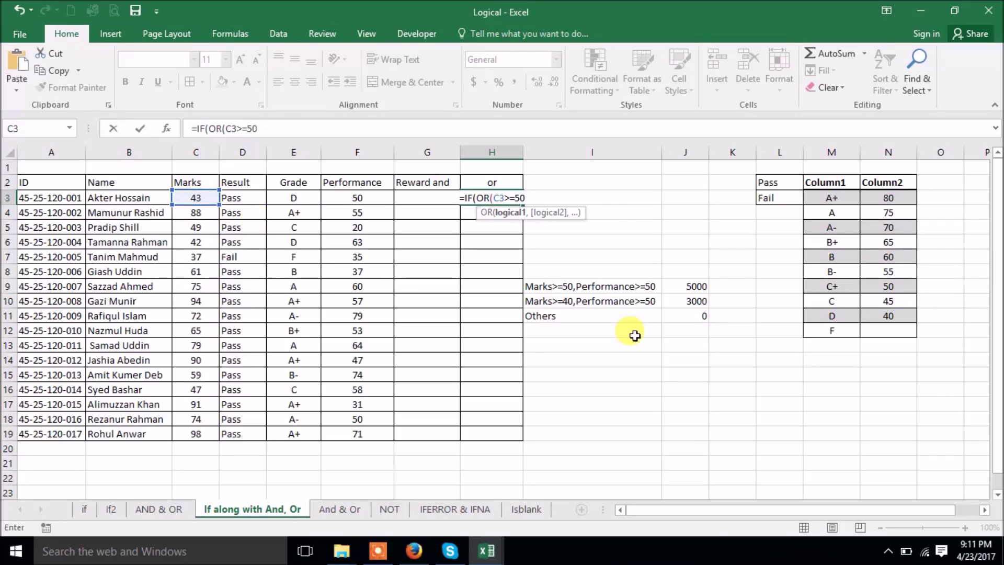
{"action": "type", "text": ","}
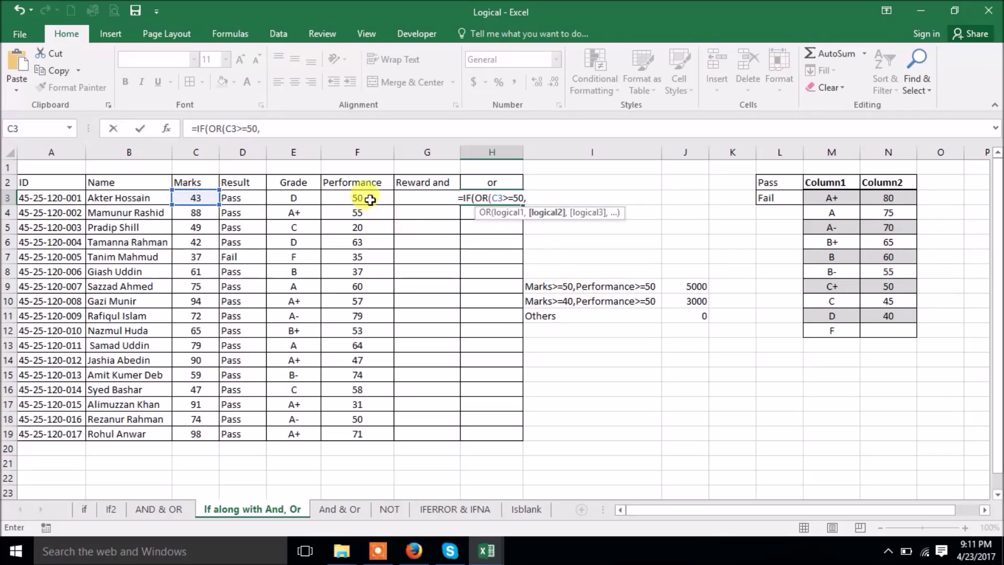
{"action": "left_click", "coordinate": [367, 196]}
{"action": "type", "text": ">="}
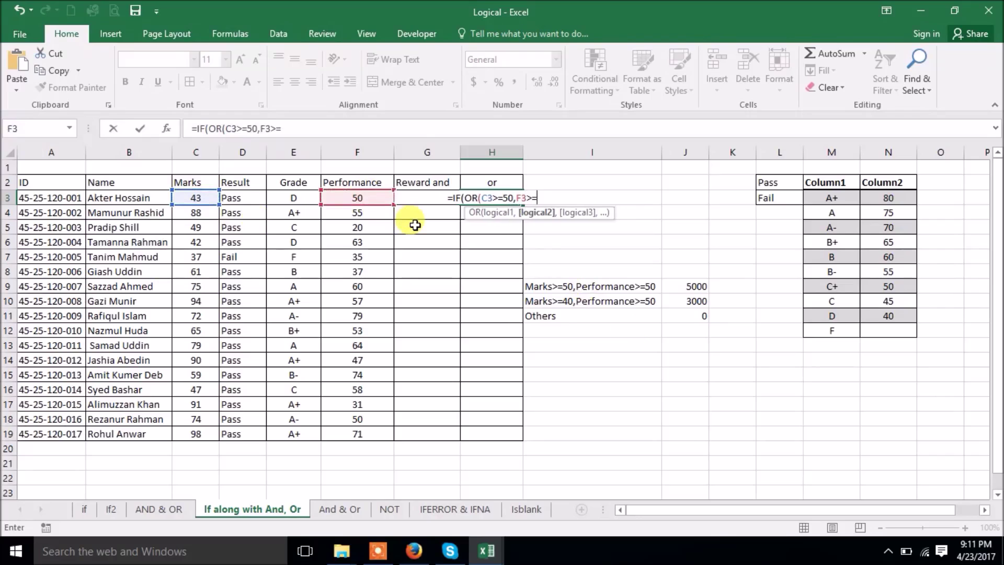
{"action": "type", "text": "50)"}
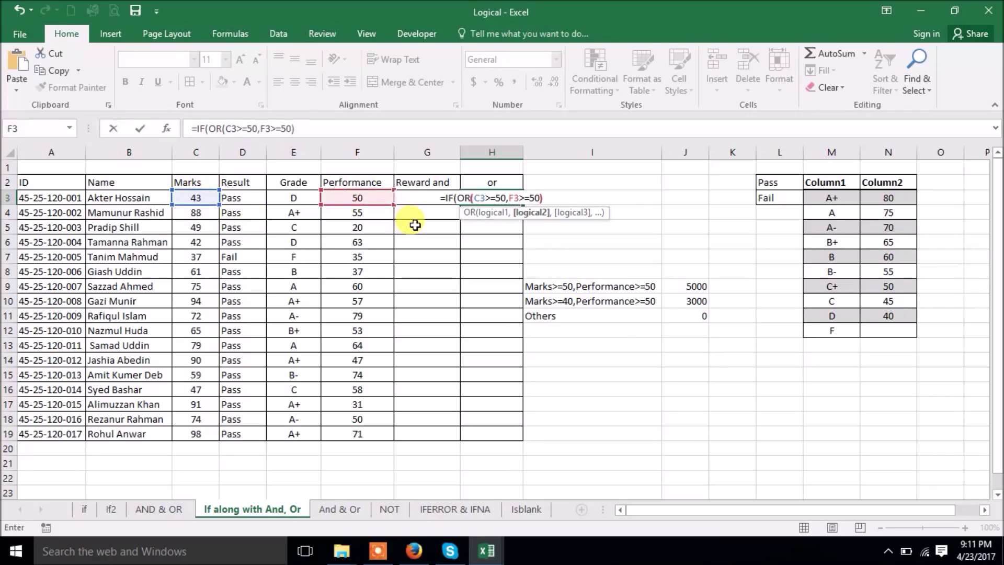
{"action": "type", "text": ",500"}
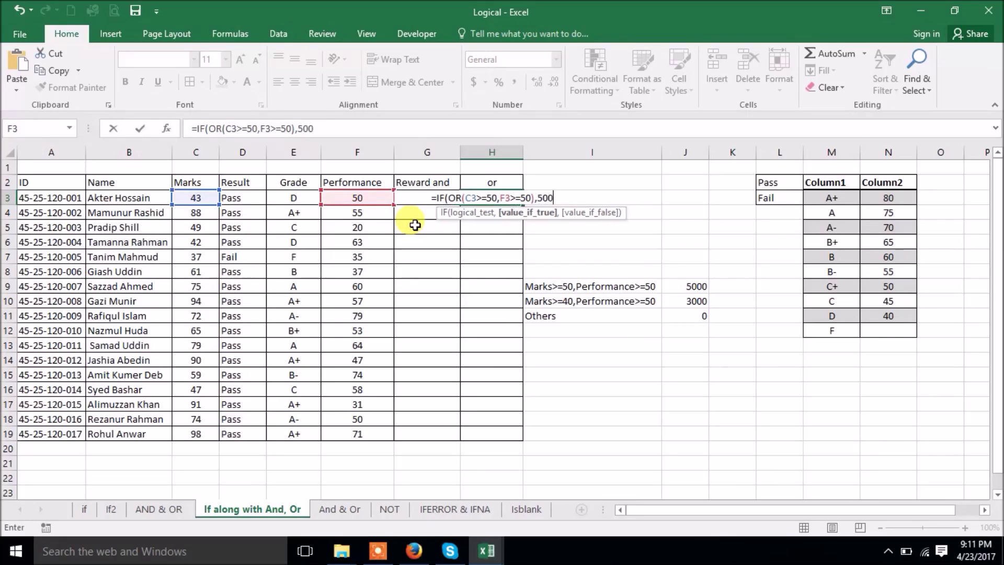
{"action": "type", "text": "0,"}
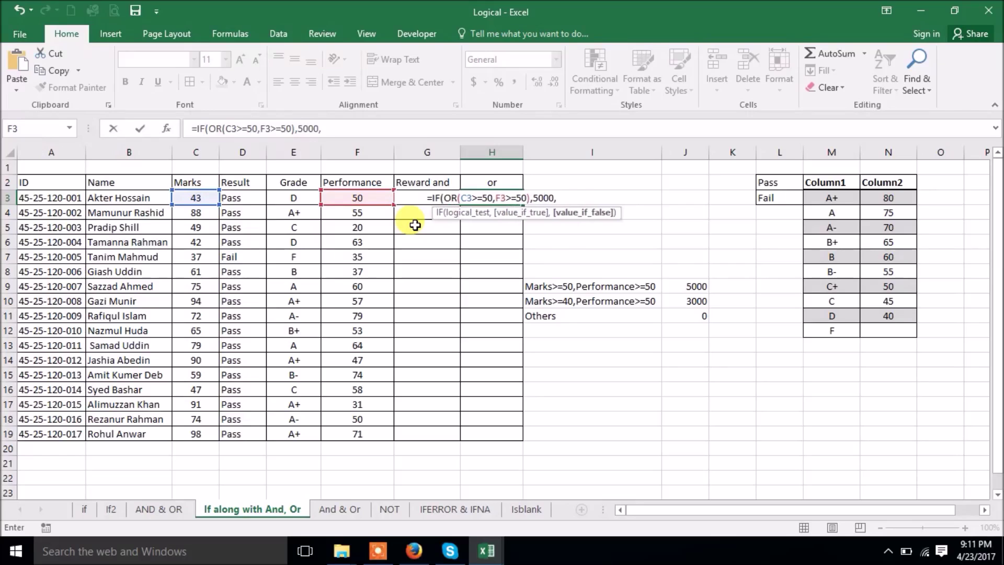
{"action": "type", "text": "IF("}
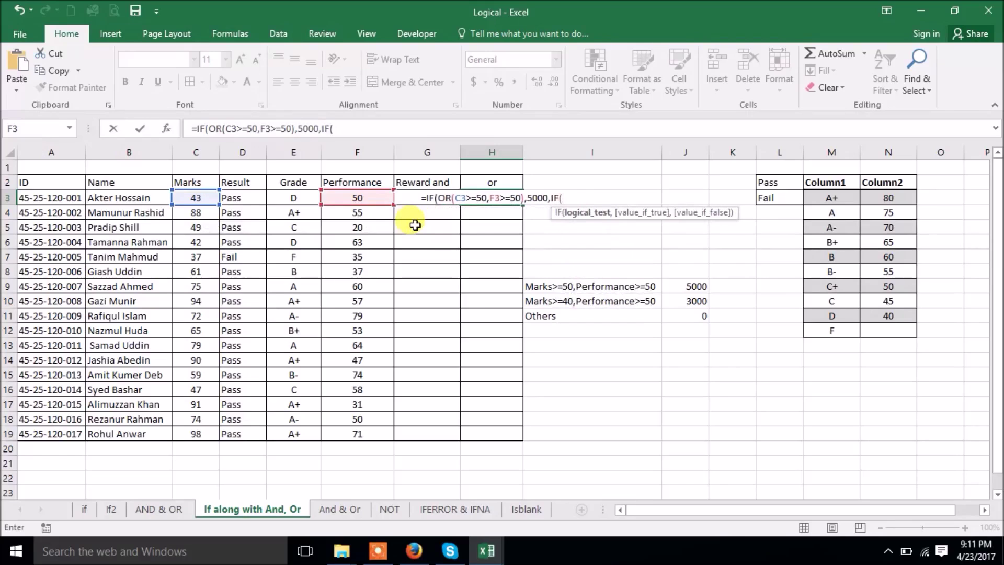
{"action": "type", "text": "or"}
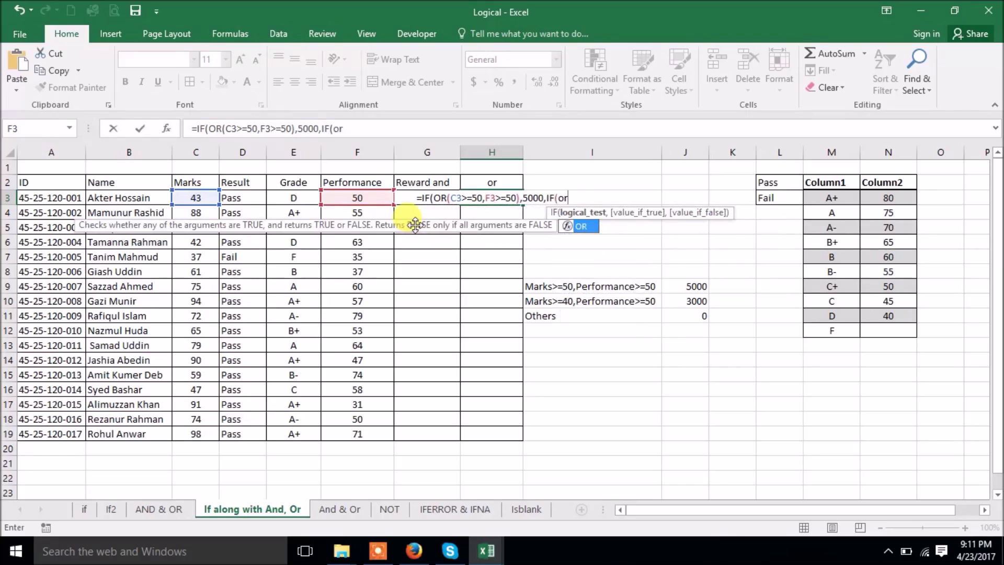
- Add the nested OR test (C3>=40 or F3>=50) paying 3000, otherwise 0, and fix the missing parenthesis
{"action": "key", "text": "Tab"}
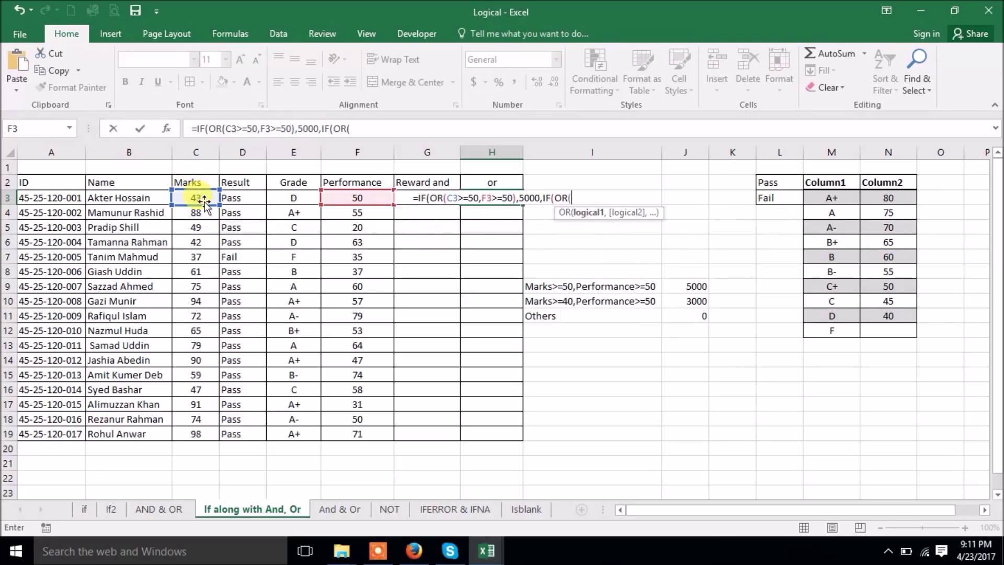
{"action": "left_click", "coordinate": [197, 196]}
{"action": "type", "text": ">"}
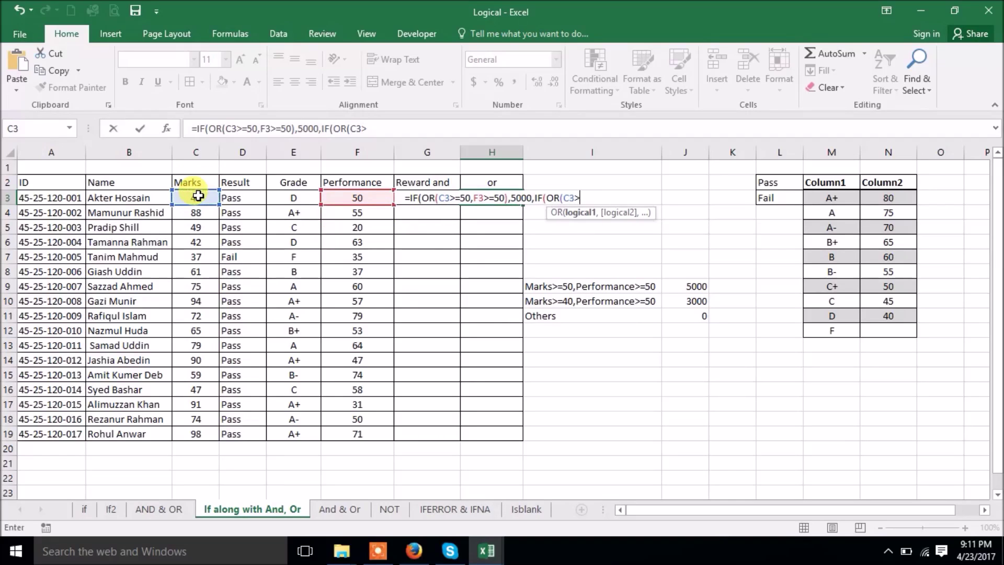
{"action": "type", "text": "="}
{"action": "type", "text": "4"}
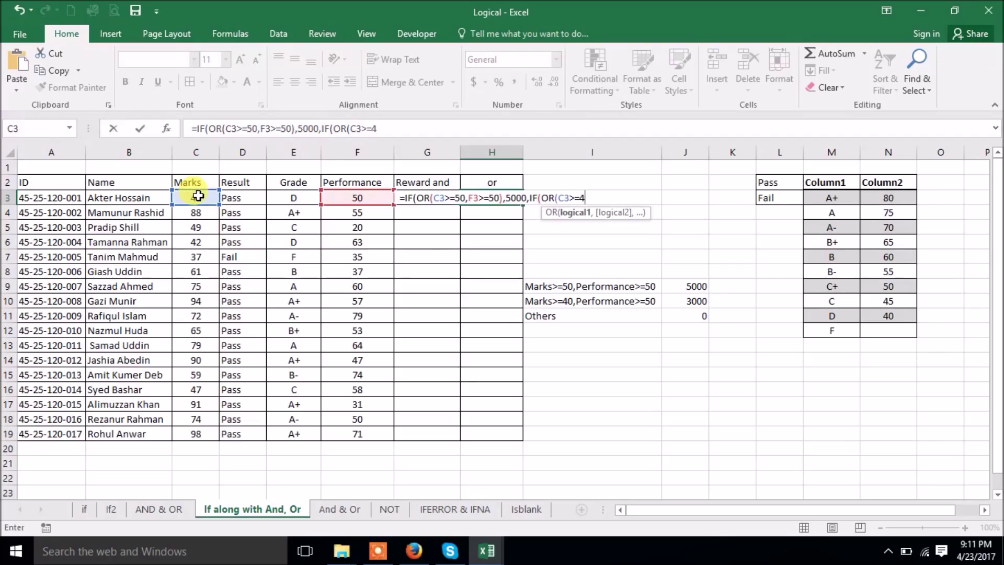
{"action": "type", "text": "0,"}
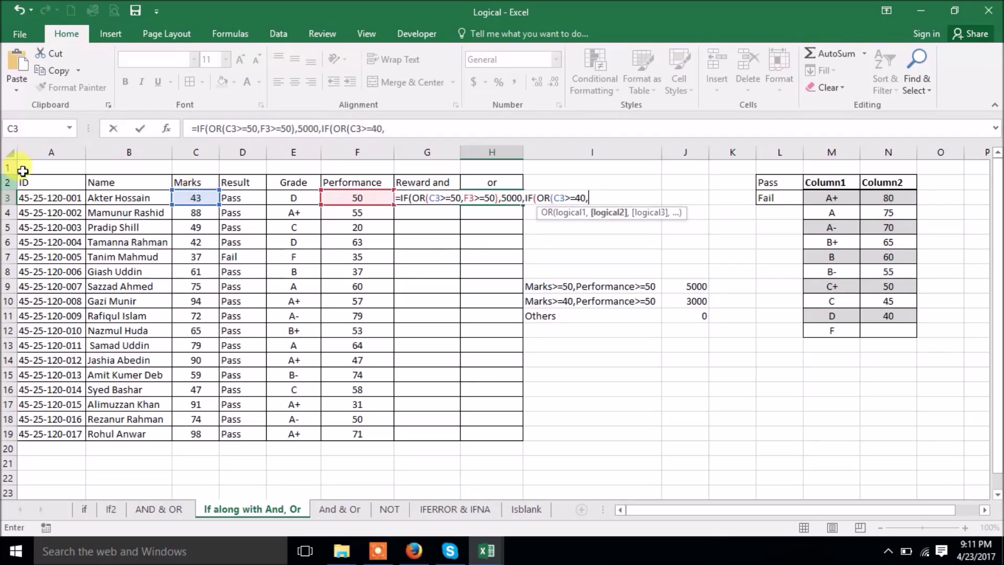
{"action": "left_click", "coordinate": [360, 199]}
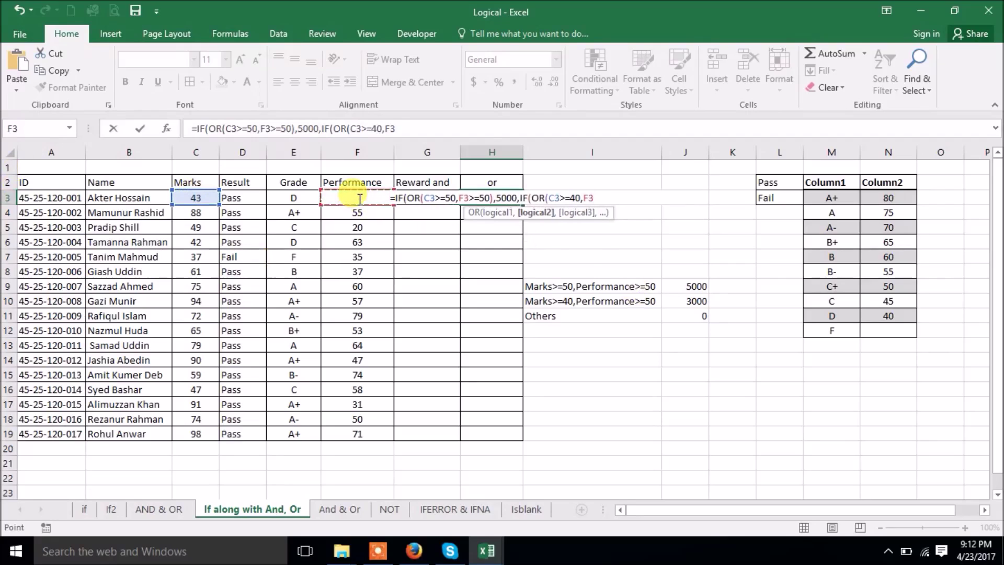
{"action": "type", "text": "+"}
{"action": "key", "text": "BackSpace"}
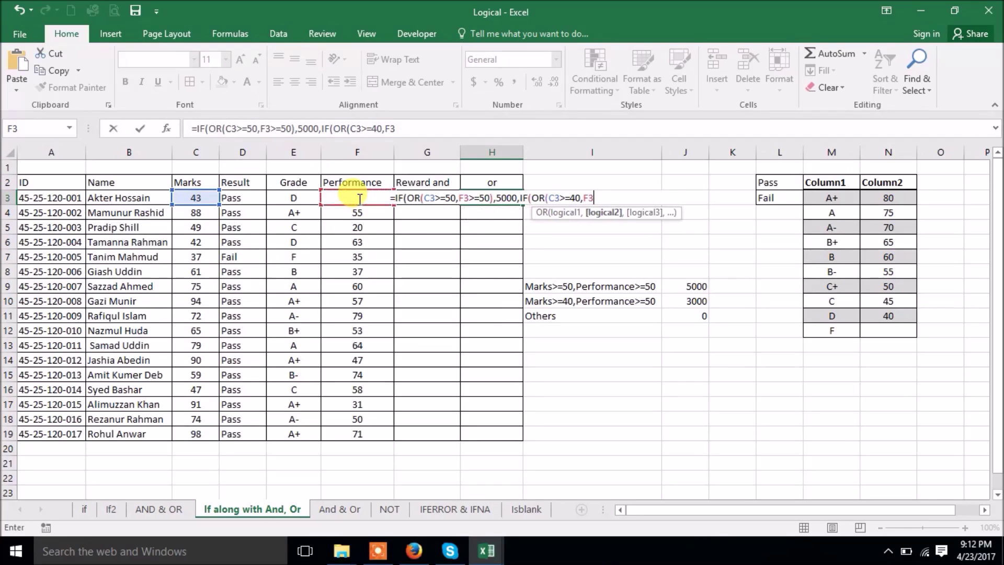
{"action": "type", "text": ">="}
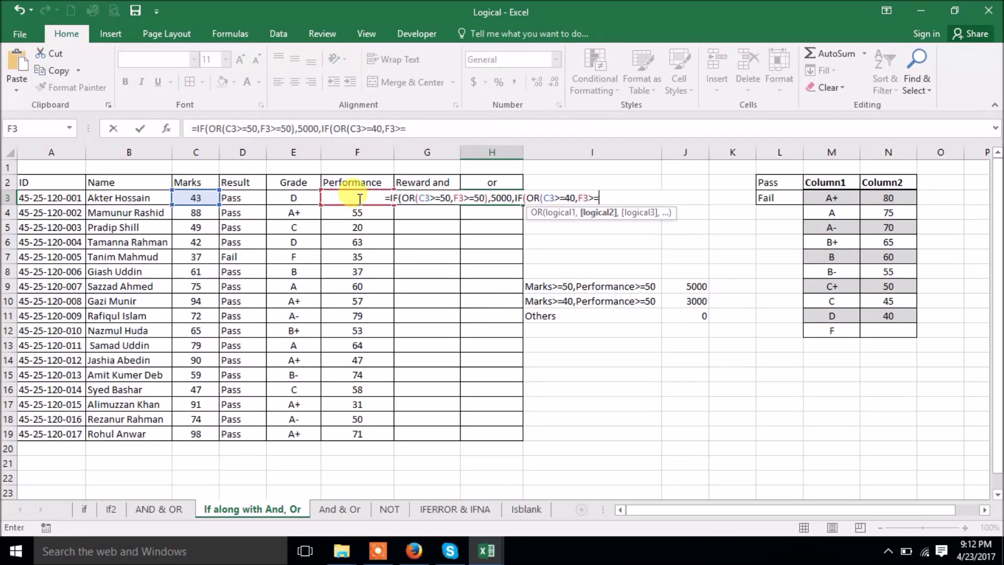
{"action": "type", "text": "50,"}
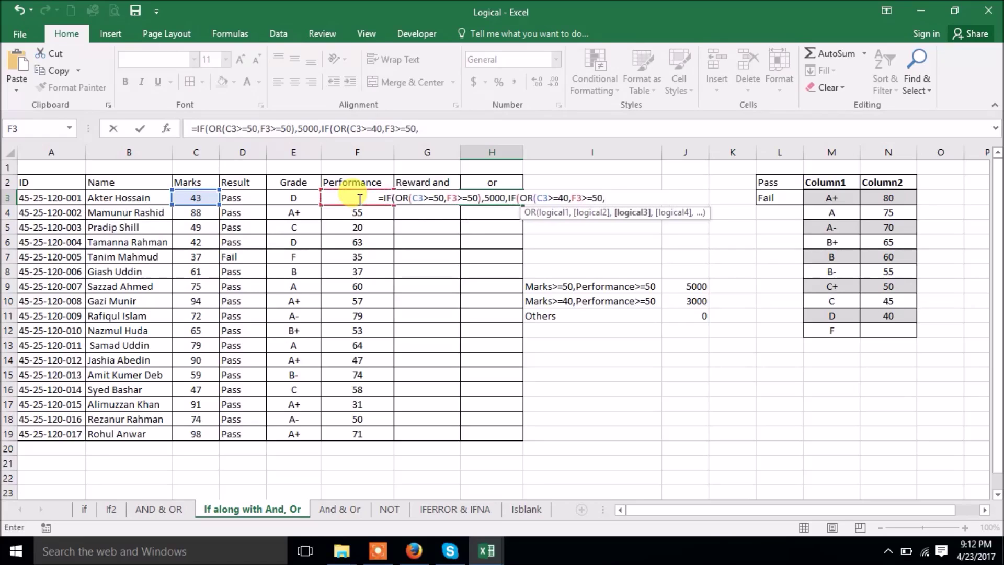
{"action": "type", "text": "3"}
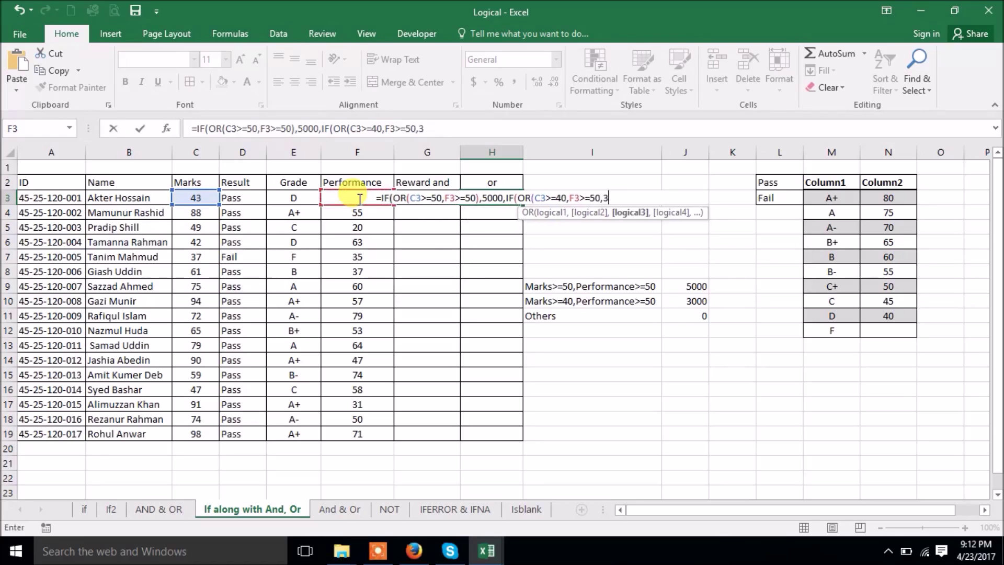
{"action": "type", "text": "000"}
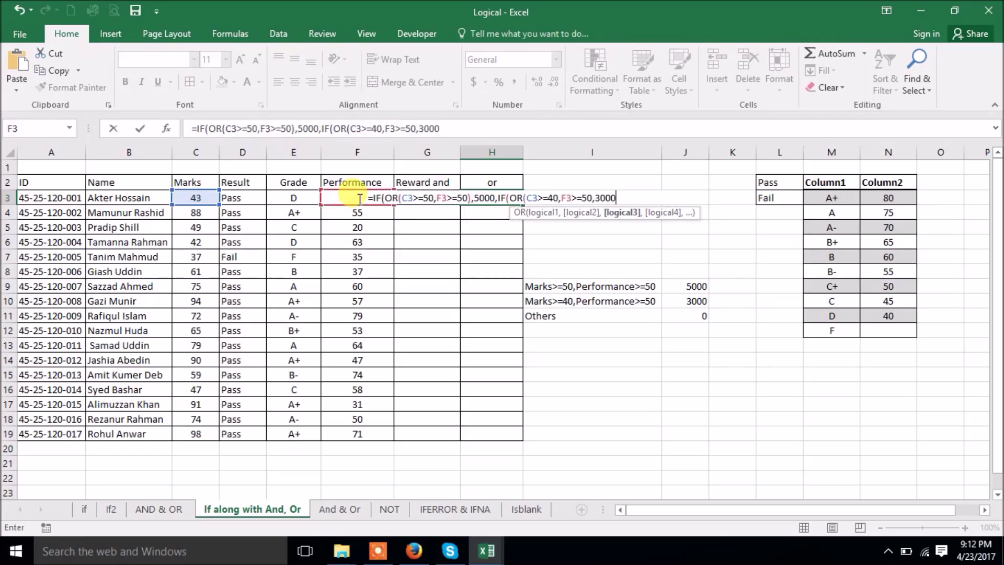
{"action": "type", "text": ",0)"}
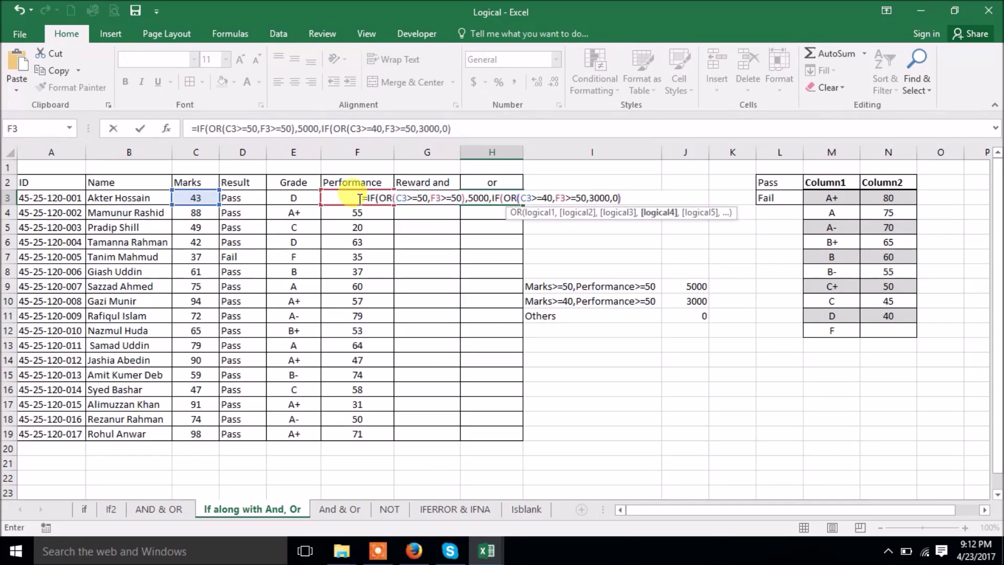
{"action": "key", "text": "Return"}
{"action": "key", "text": "Return"}
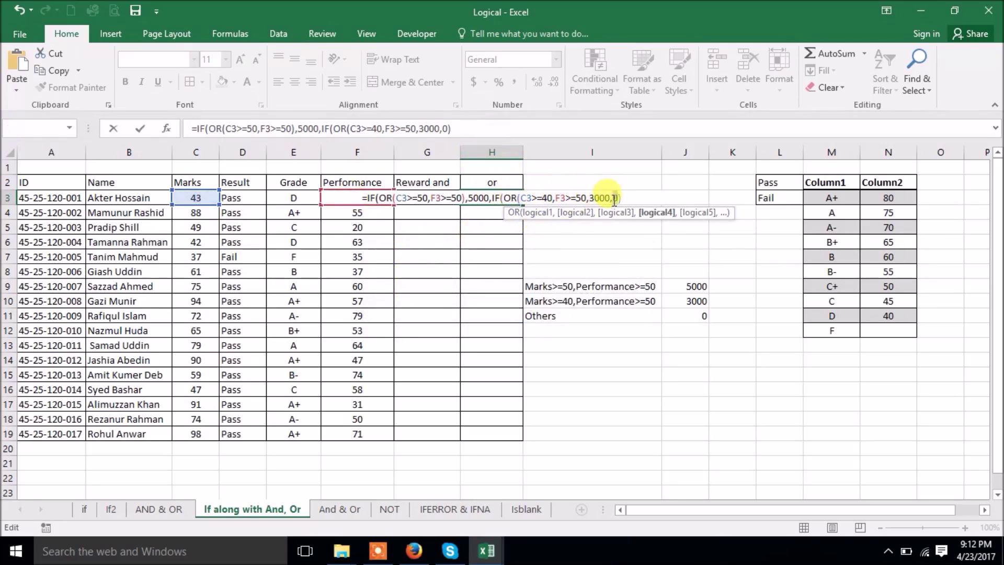
{"action": "left_click", "coordinate": [587, 198]}
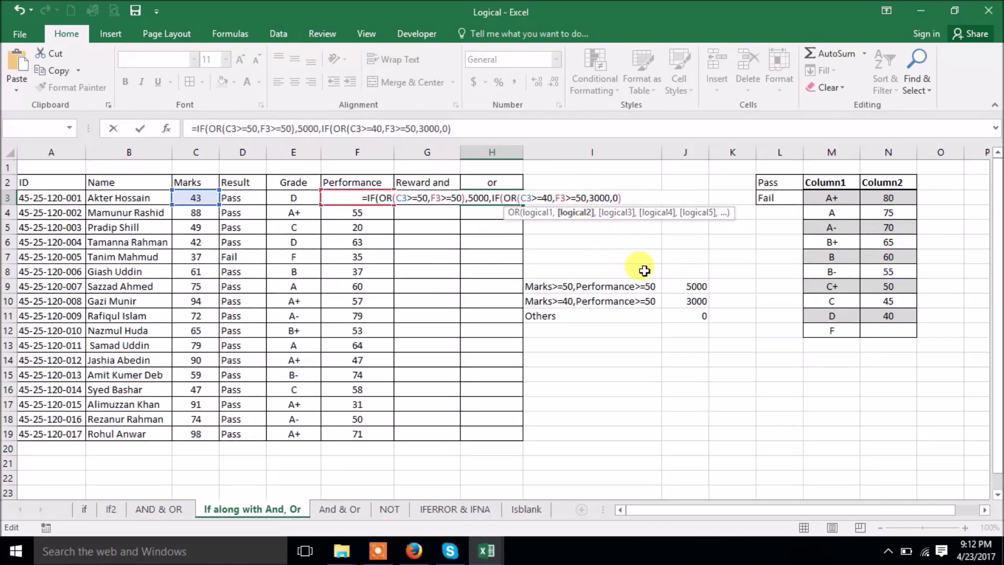
- Close and commit the H3 formula, then copy the G3:H3 reward formulas down to row 19
{"action": "type", "text": ")"}
{"action": "key", "text": "Return"}
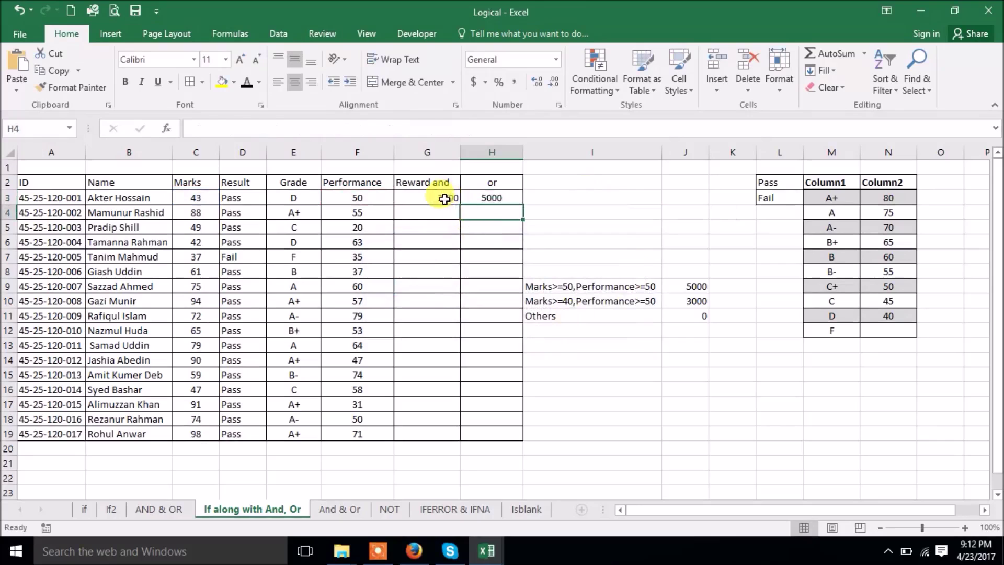
{"action": "mouse_move", "coordinate": [448, 198]}
{"action": "left_mouse_down"}
{"action": "mouse_move", "coordinate": [494, 197]}
{"action": "mouse_move", "coordinate": [520, 442]}
{"action": "left_mouse_up"}
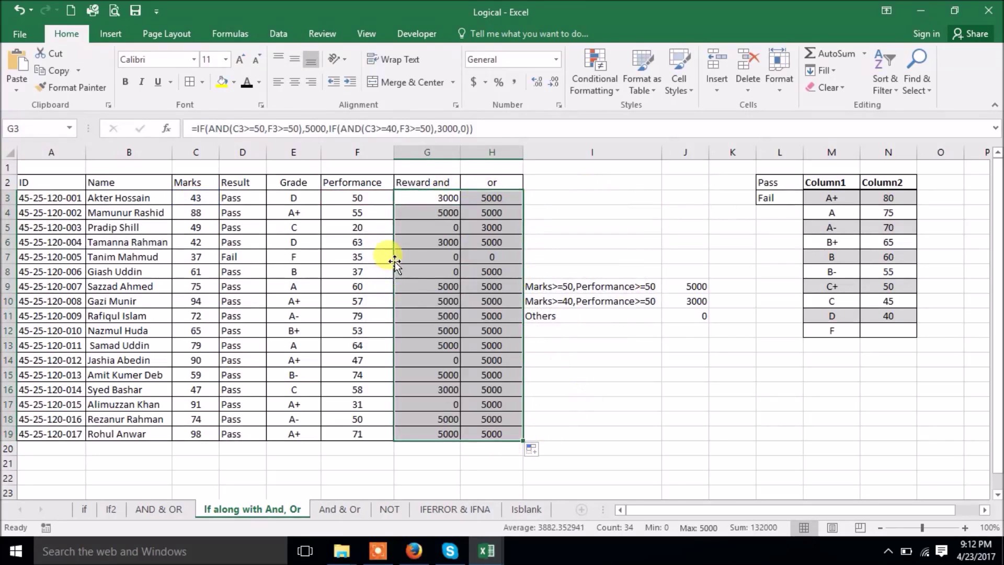
{"action": "left_click", "coordinate": [212, 258]}
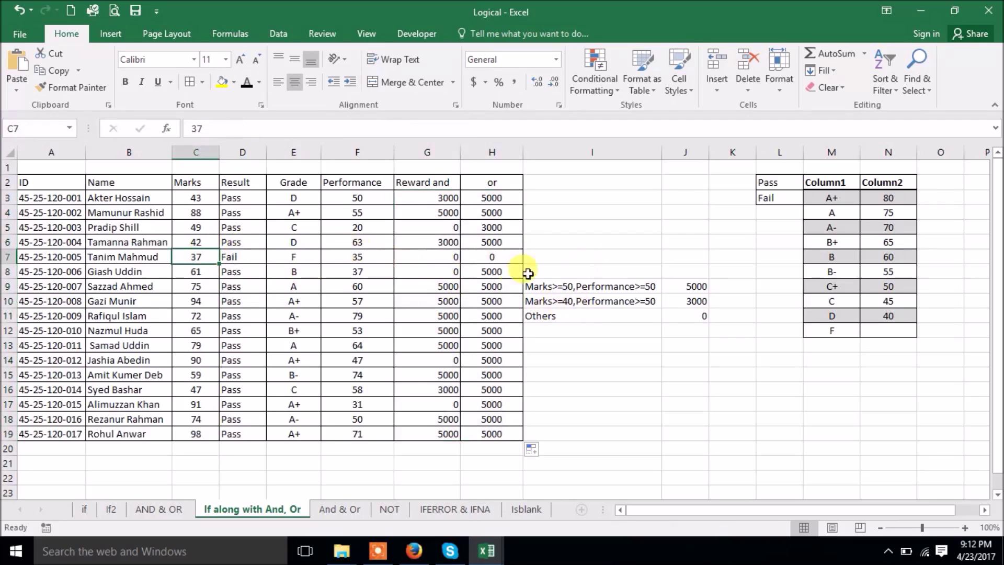
{"action": "left_click", "coordinate": [486, 254]}
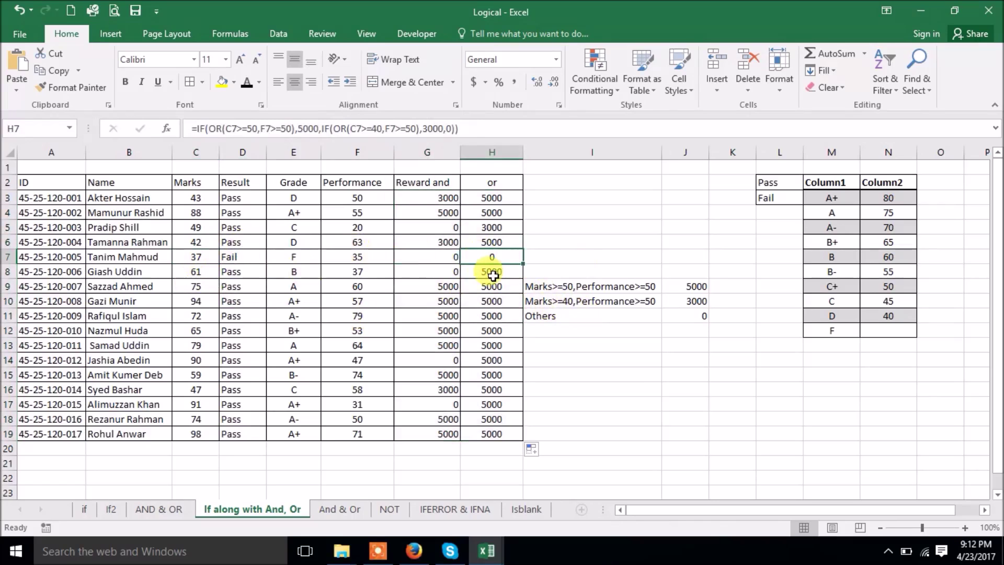
{"action": "left_click", "coordinate": [184, 276]}
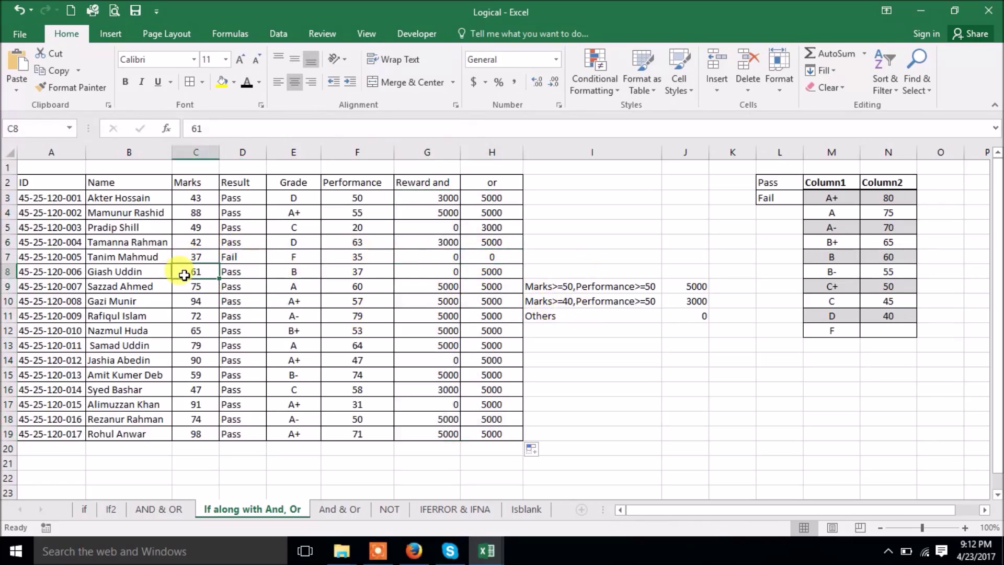
{"action": "left_click", "coordinate": [367, 274]}
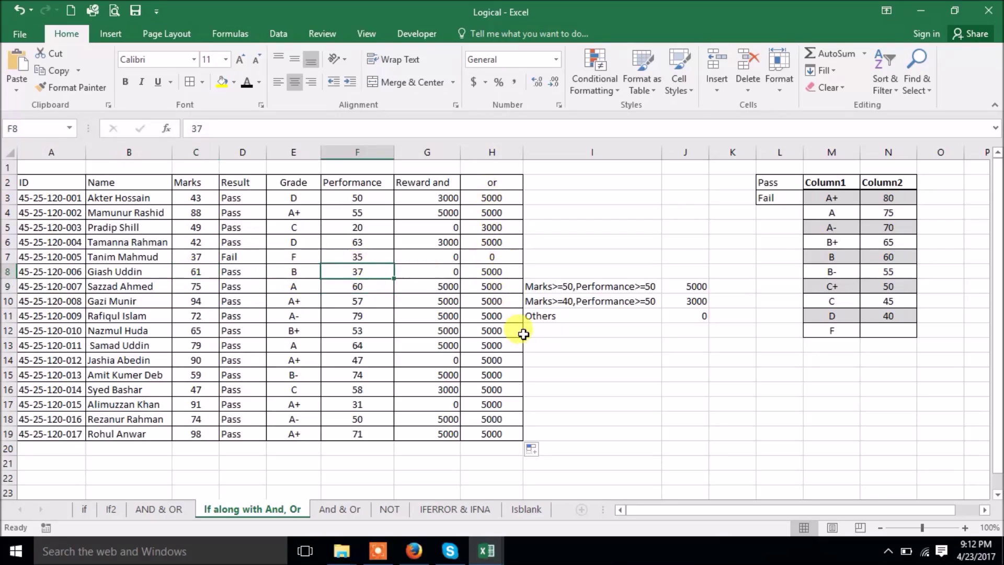
{"action": "left_click", "coordinate": [490, 270]}
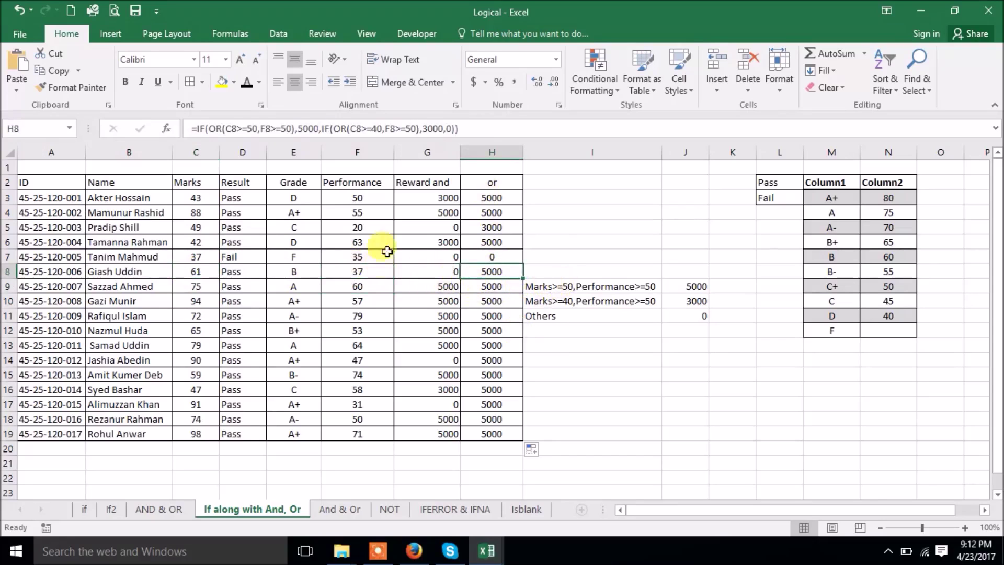
{"action": "left_click", "coordinate": [187, 272]}
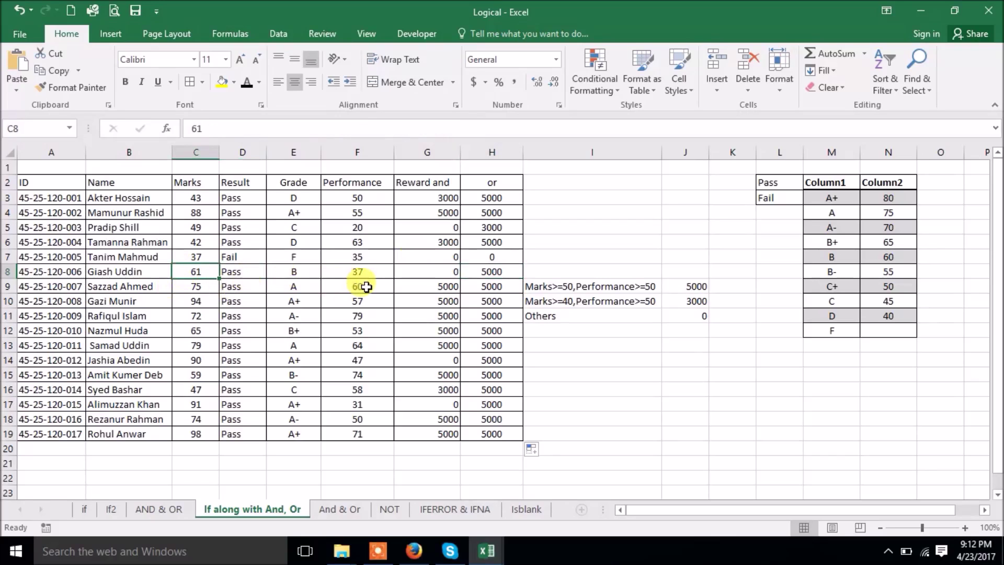
{"action": "left_click", "coordinate": [346, 268]}
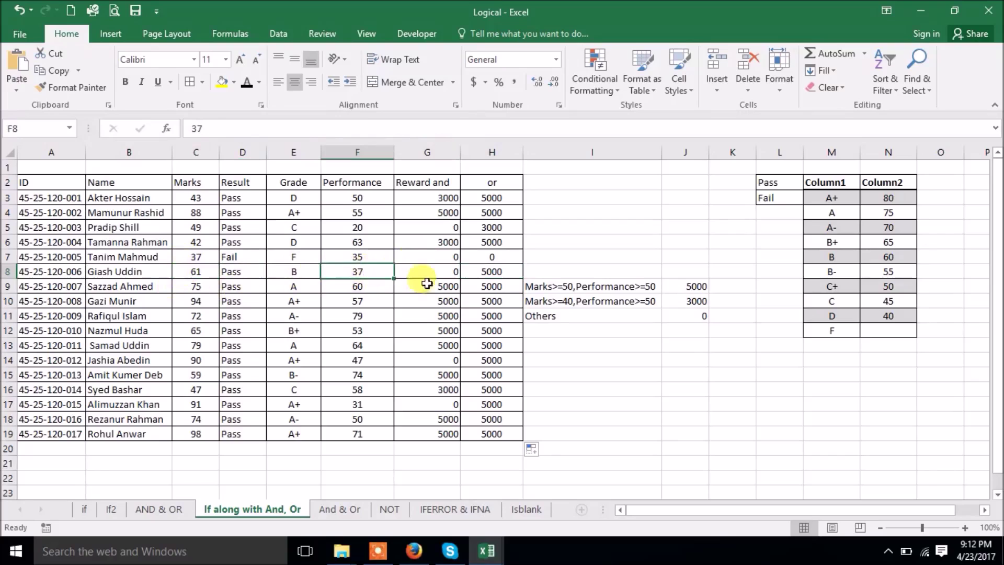
{"action": "left_click", "coordinate": [451, 274]}
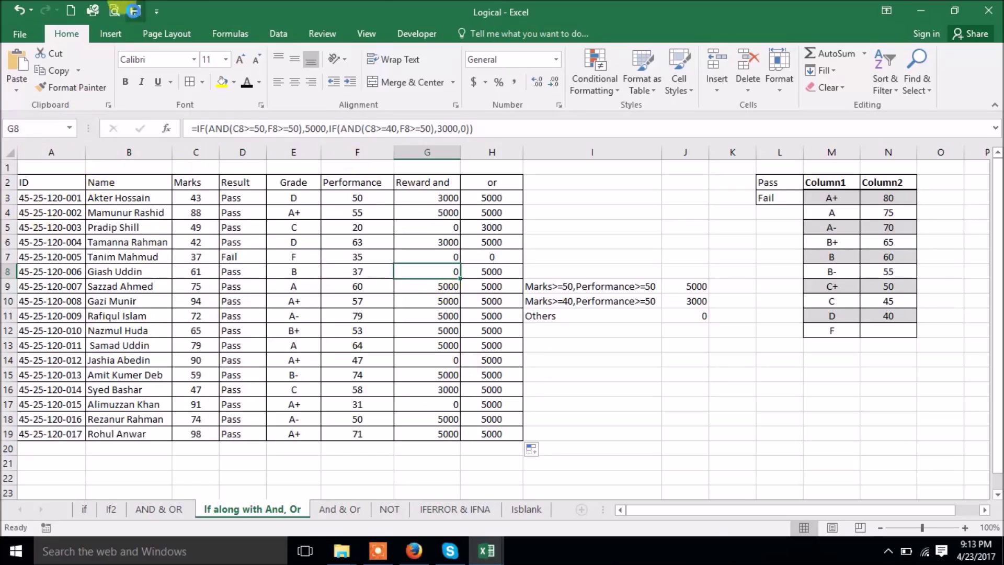
{"action": "left_click", "coordinate": [642, 388]}
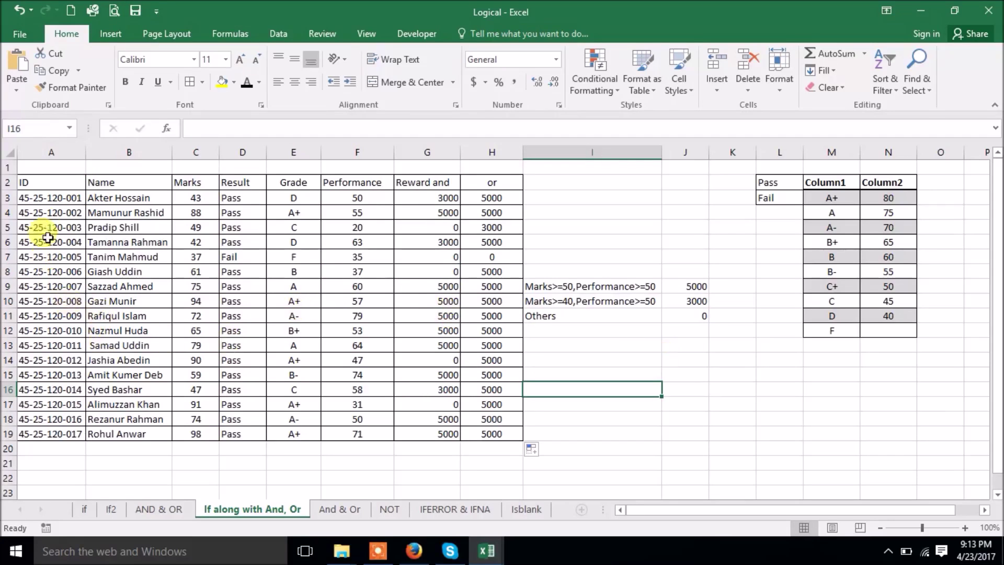
- Center the table A2:H19, then left-align the student names in B3:B19
{"action": "left_click_drag", "start_coordinate": [35, 181], "coordinate": [473, 431]}
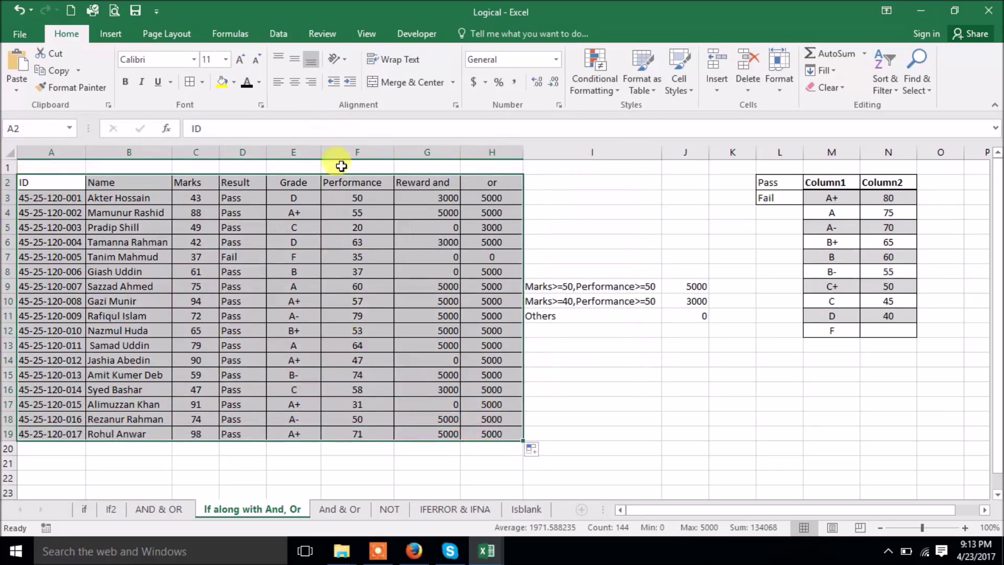
{"action": "left_click", "coordinate": [300, 90]}
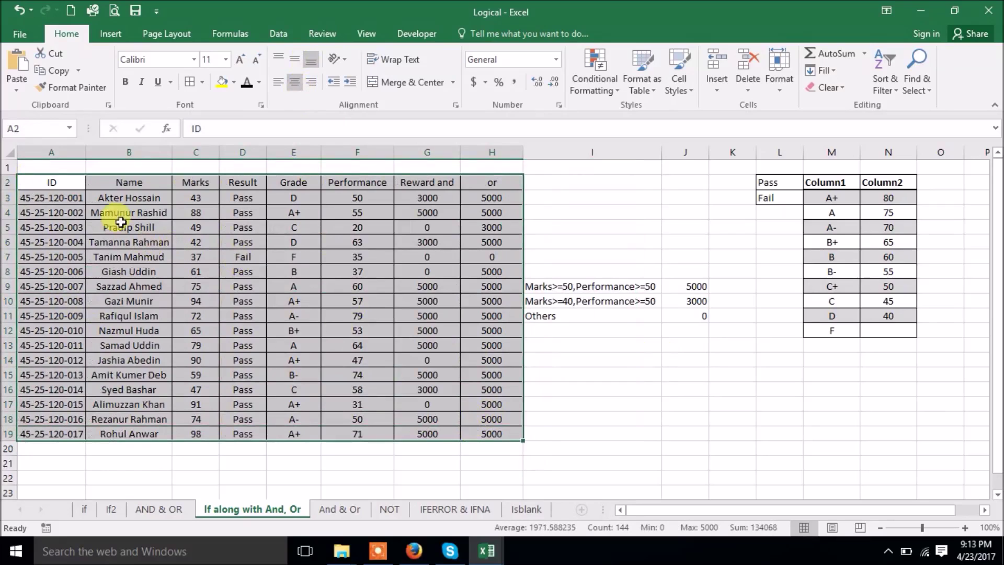
{"action": "left_click_drag", "start_coordinate": [121, 206], "coordinate": [130, 433]}
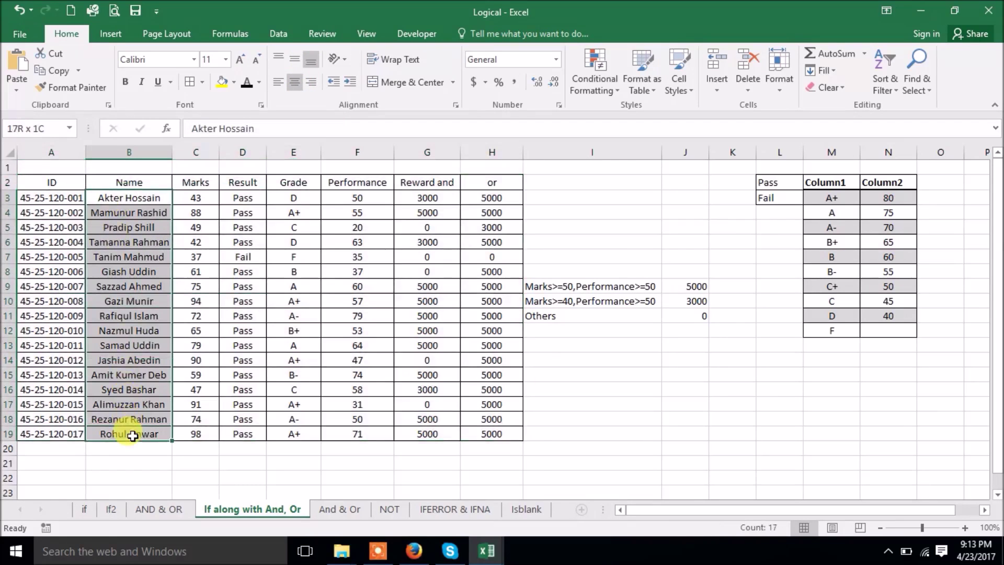
{"action": "left_click", "coordinate": [275, 84]}
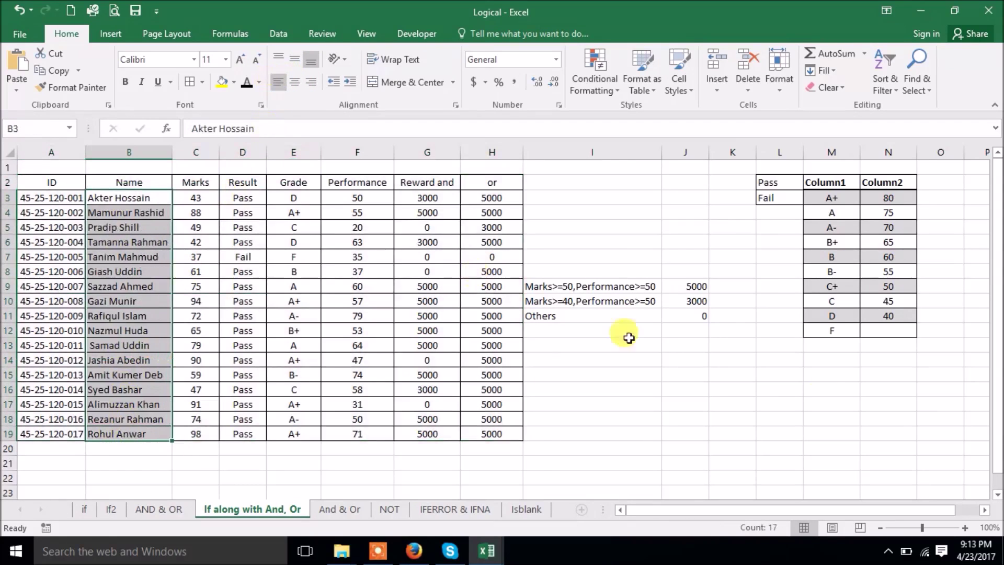
{"action": "left_click", "coordinate": [704, 389]}
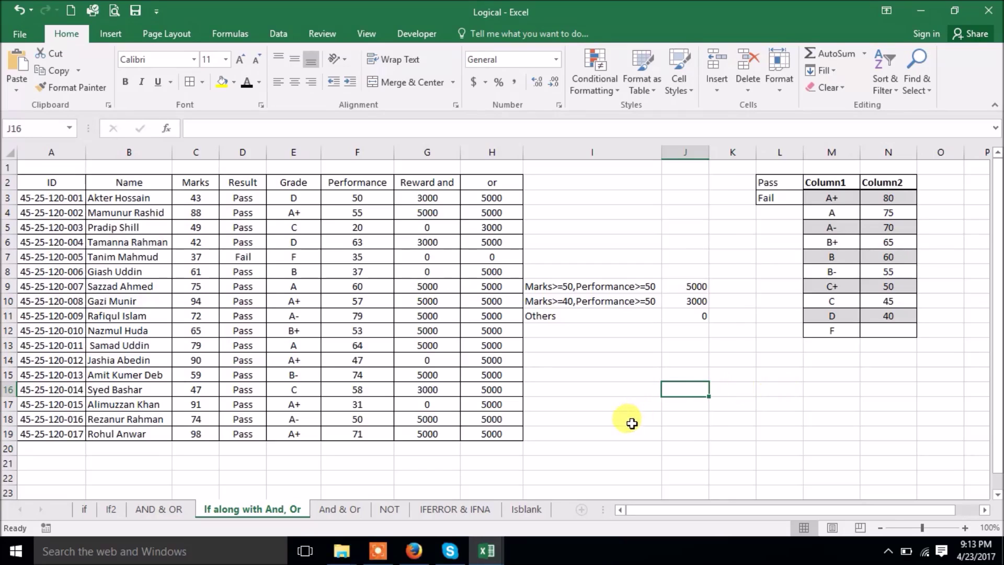
{"action": "left_click", "coordinate": [377, 551]}
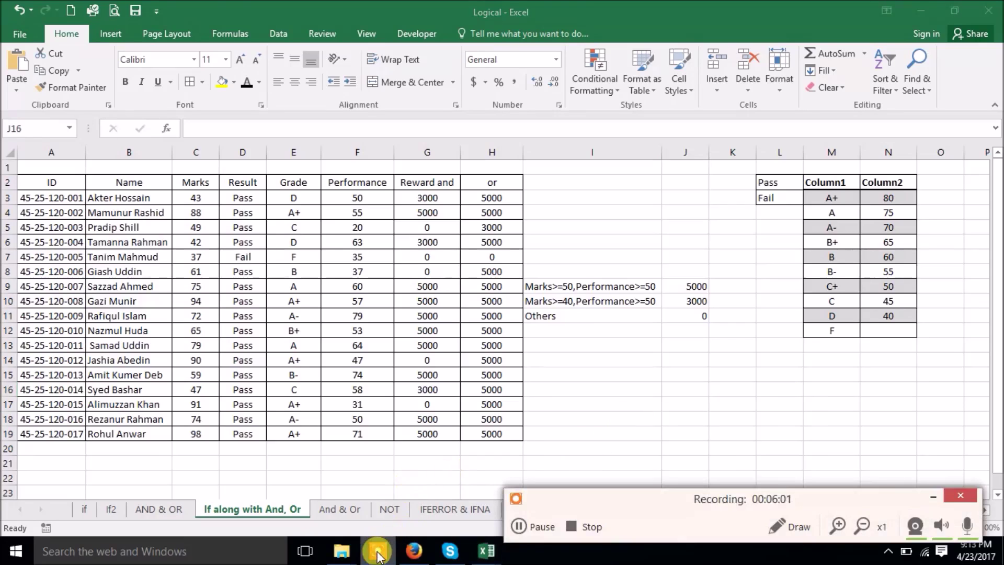